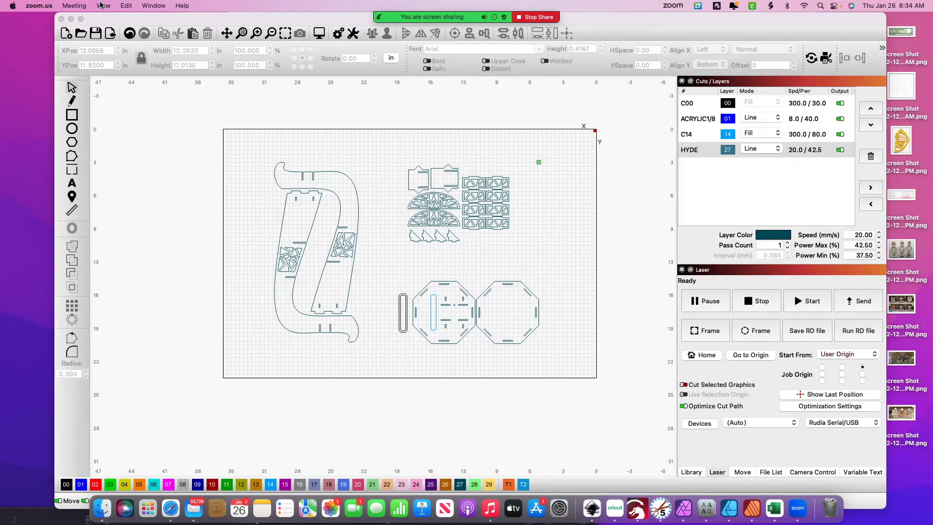
- Bring LightBurn to the front and look through the Arrange menu without choosing anything
{"action": "left_click", "coordinate": [198, 155]}
{"action": "left_click", "coordinate": [152, 8]}
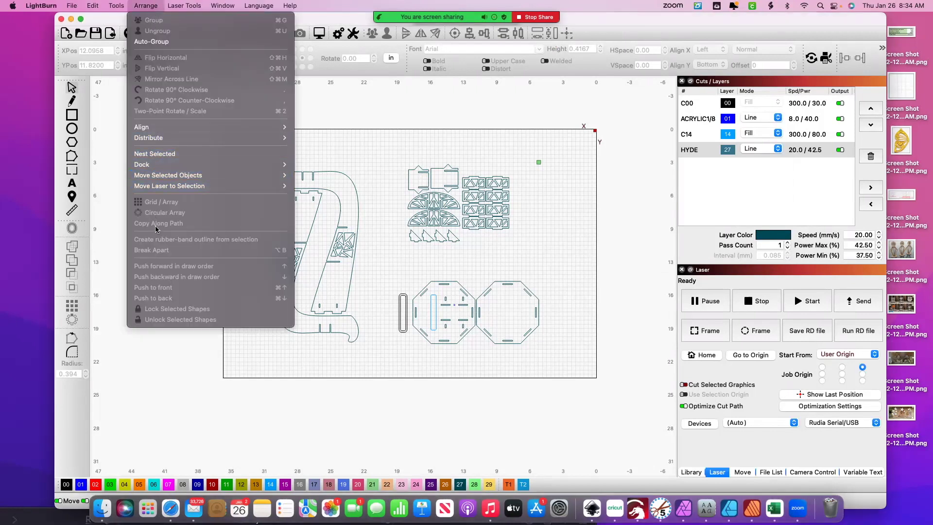
{"action": "mouse_move", "coordinate": [117, 5]}
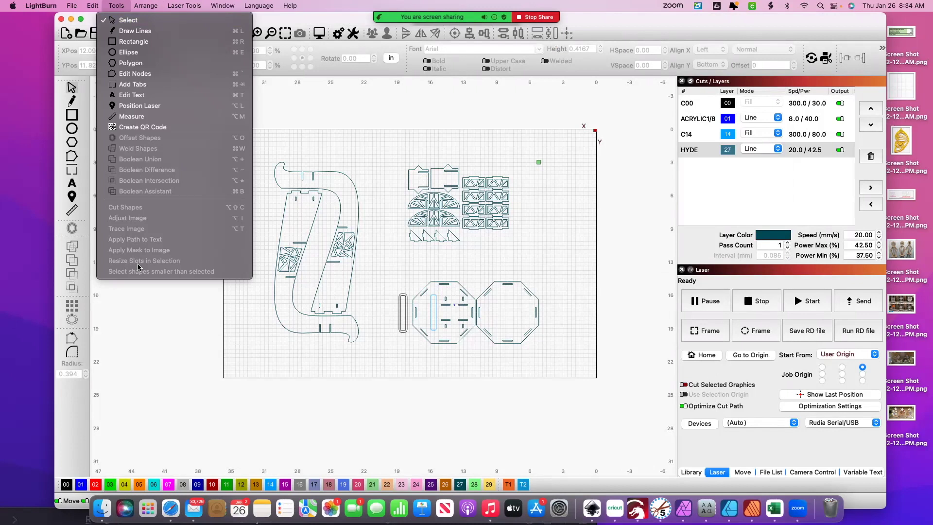
{"action": "left_click", "coordinate": [272, 388]}
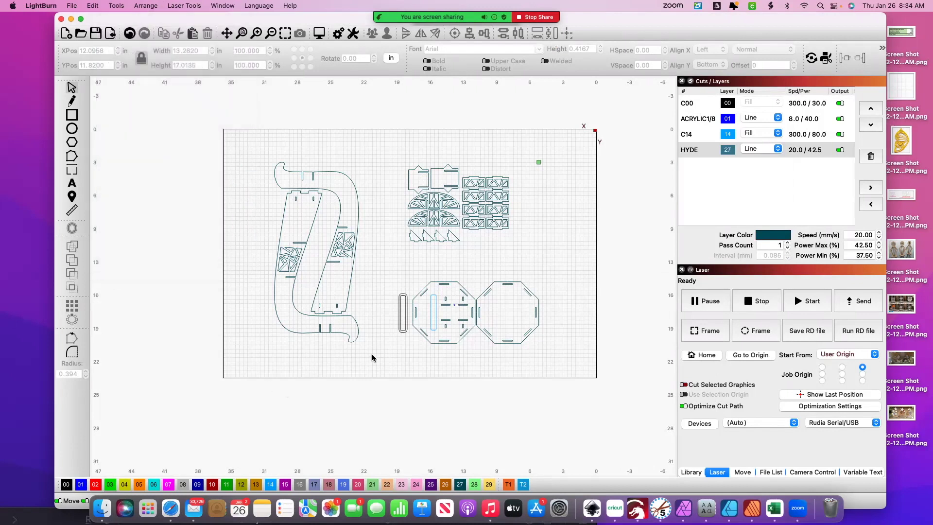
- Select the S-shaped part and open Resize Slots, showing old 2.440 mm and new 6.000 mm
{"action": "left_click_drag", "start_coordinate": [372, 357], "coordinate": [254, 149]}
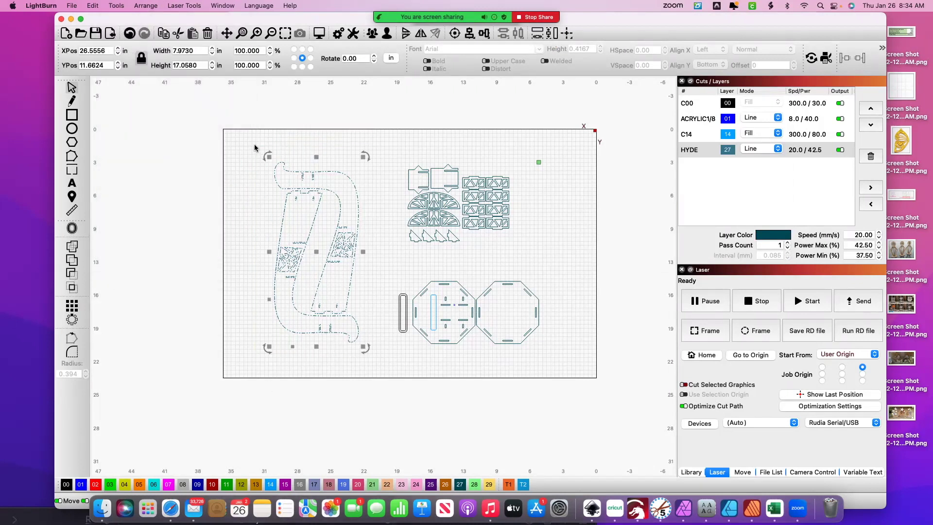
{"action": "left_click", "coordinate": [120, 6]}
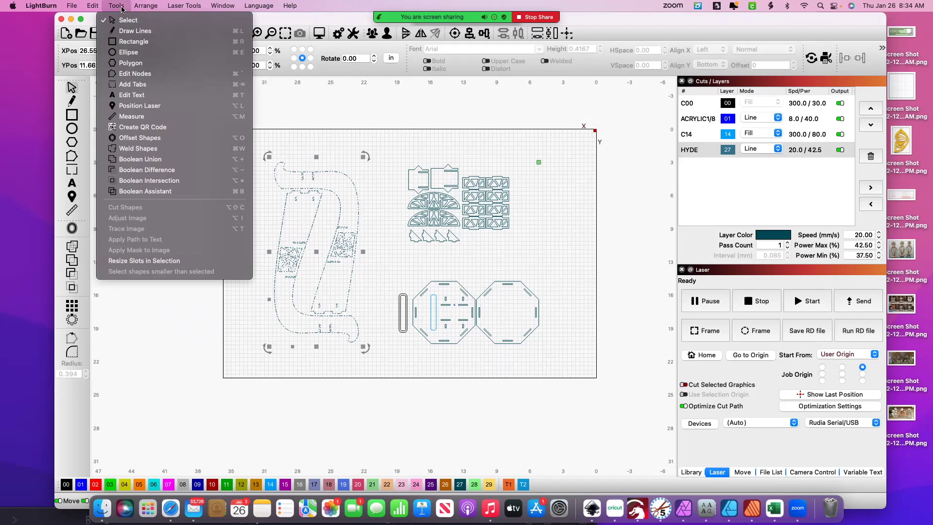
{"action": "left_click", "coordinate": [144, 261]}
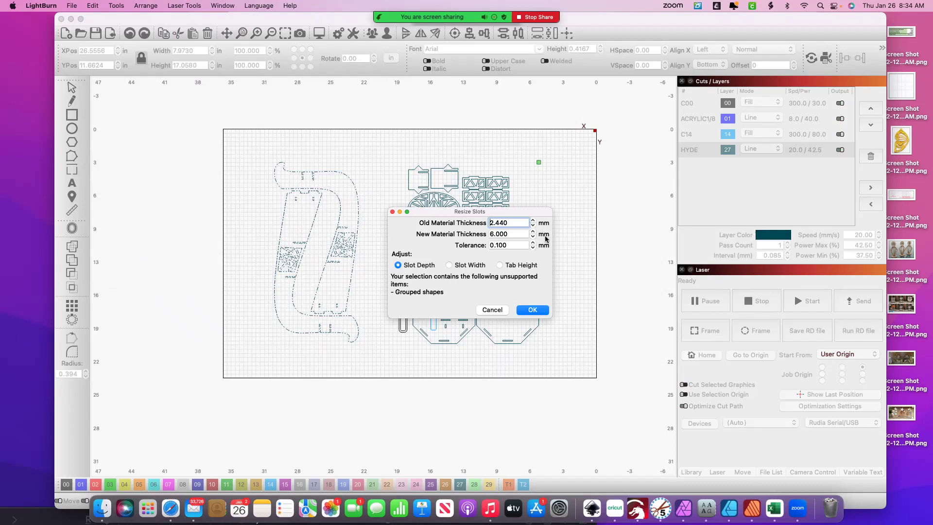
{"action": "left_click_drag", "start_coordinate": [518, 214], "coordinate": [493, 255]}
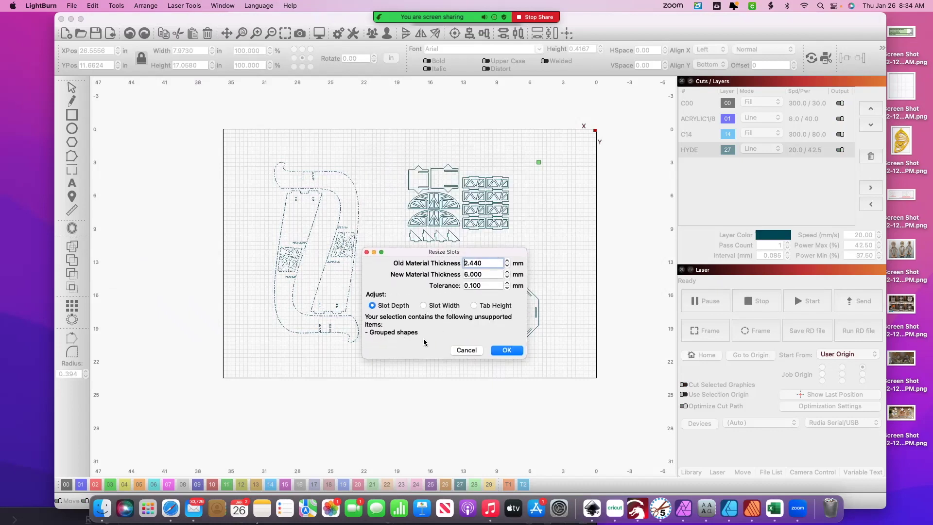
{"action": "left_click", "coordinate": [460, 350]}
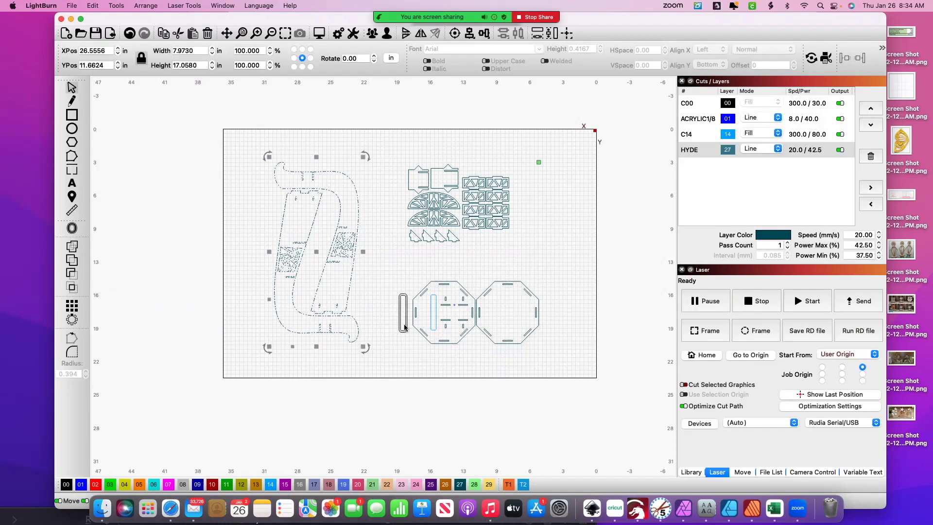
{"action": "left_click", "coordinate": [257, 287]}
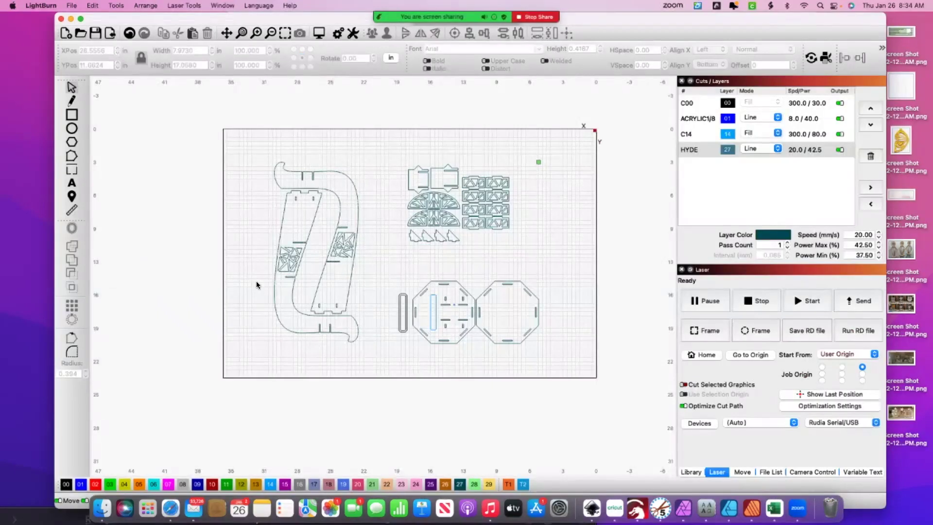
{"action": "left_click", "coordinate": [332, 260]}
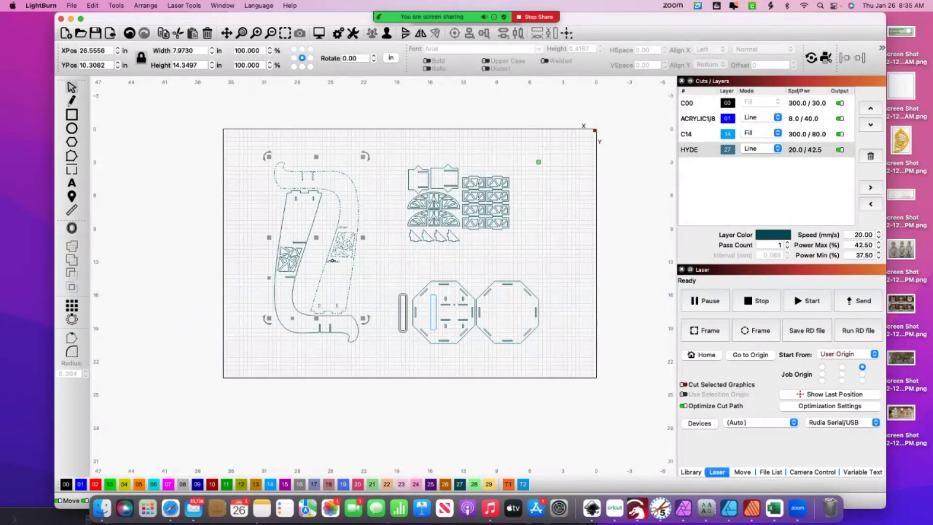
{"action": "scroll", "coordinate": [332, 260], "scroll_direction": "up", "scroll_amount": 1}
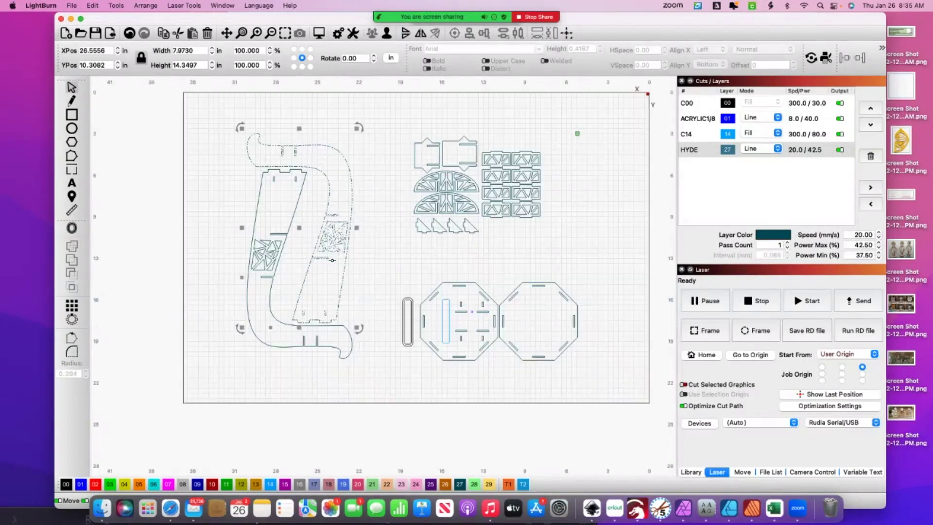
{"action": "scroll", "coordinate": [332, 260], "scroll_direction": "up", "scroll_amount": 3}
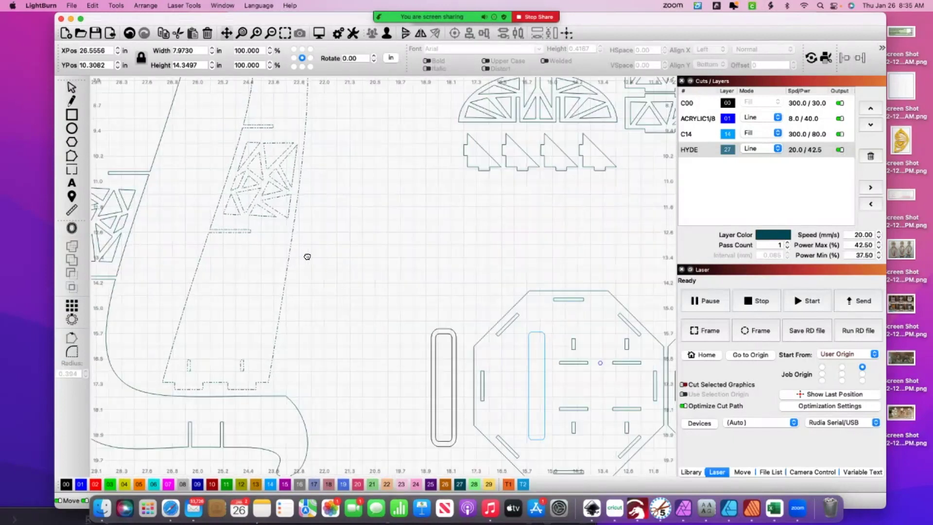
{"action": "left_click_drag", "start_coordinate": [307, 256], "coordinate": [448, 254]}
{"action": "left_click", "coordinate": [153, 258]}
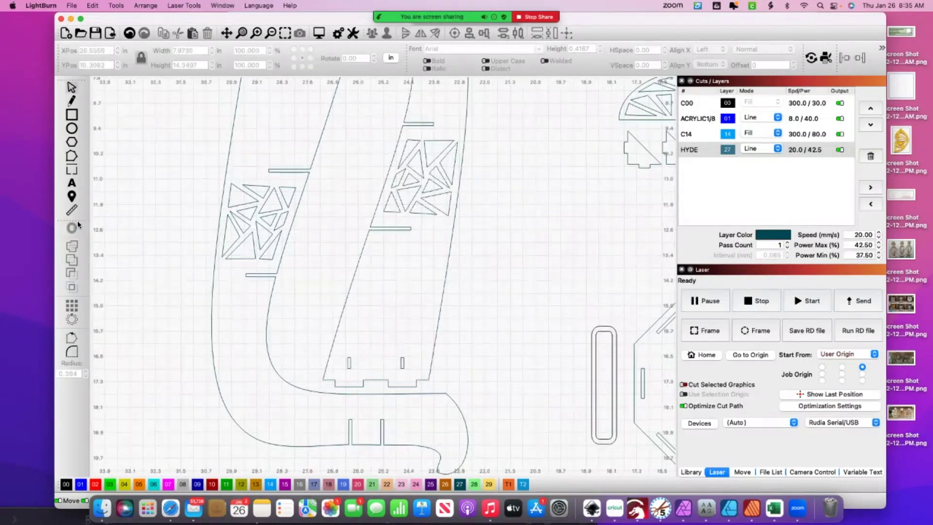
{"action": "left_click", "coordinate": [72, 210]}
{"action": "left_click", "coordinate": [232, 225]}
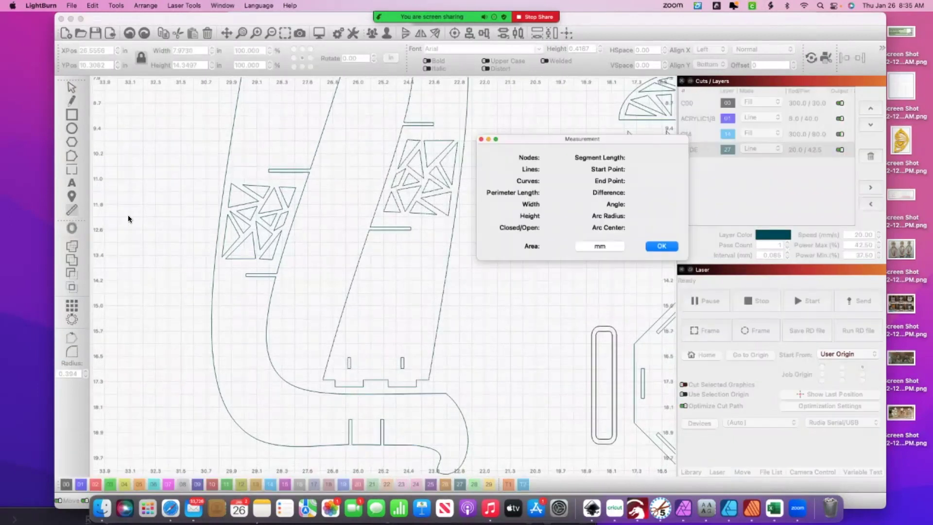
{"action": "left_click", "coordinate": [355, 237]}
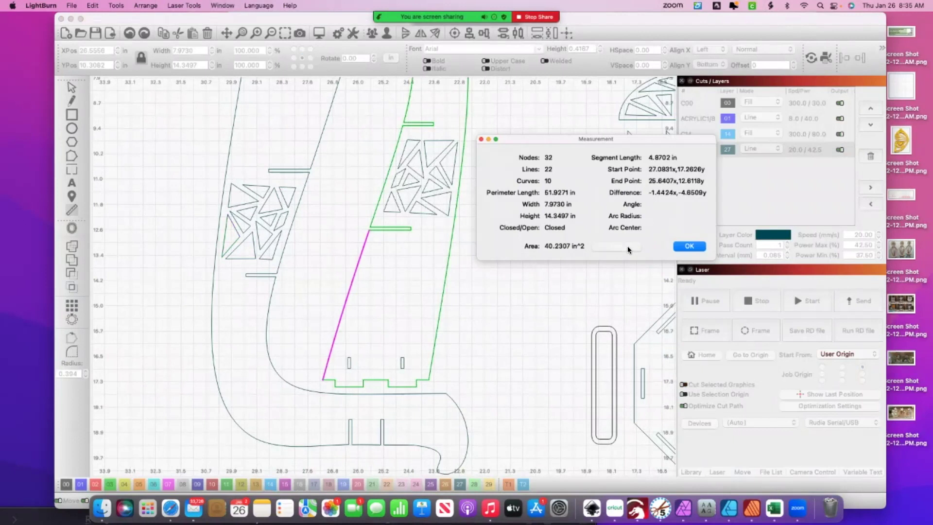
{"action": "left_click", "coordinate": [628, 246]}
{"action": "scroll", "coordinate": [628, 246], "scroll_direction": "down", "scroll_amount": 1}
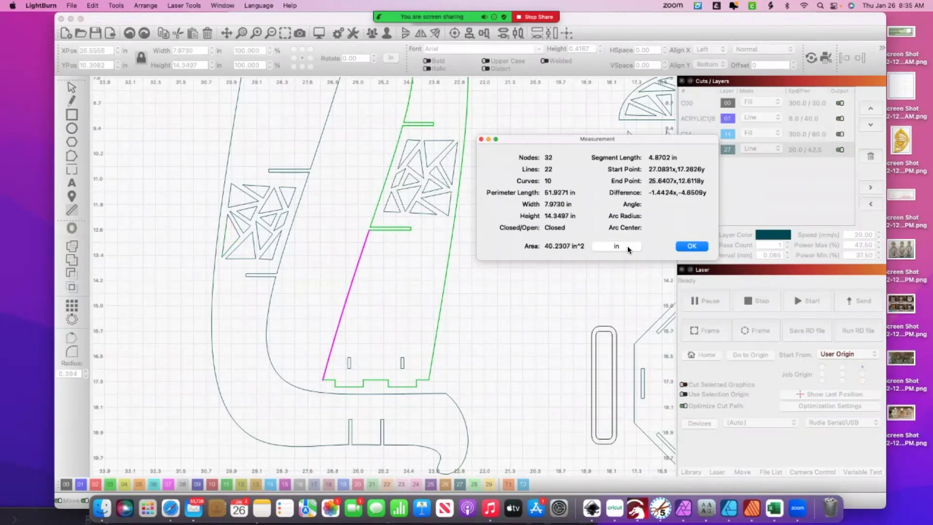
{"action": "scroll", "coordinate": [628, 246], "scroll_direction": "up", "scroll_amount": 1}
{"action": "left_click", "coordinate": [427, 262]}
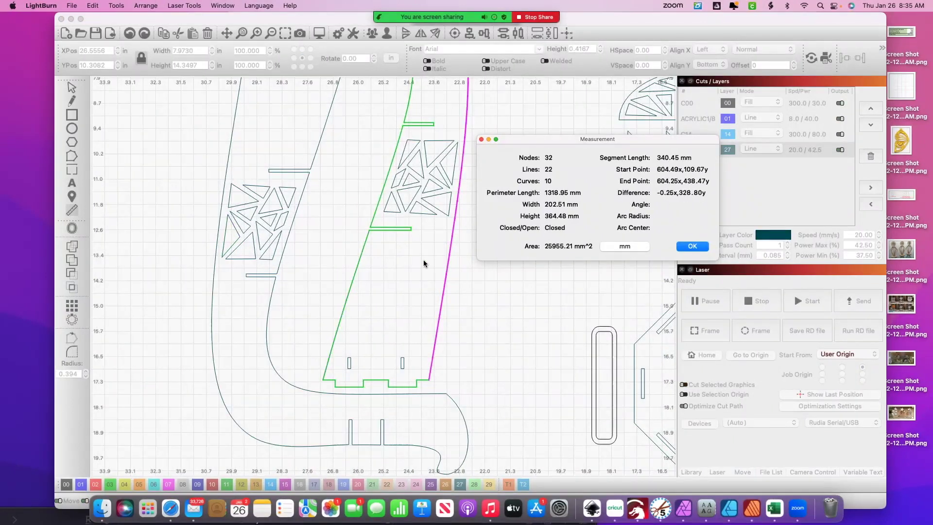
{"action": "left_click", "coordinate": [410, 228]}
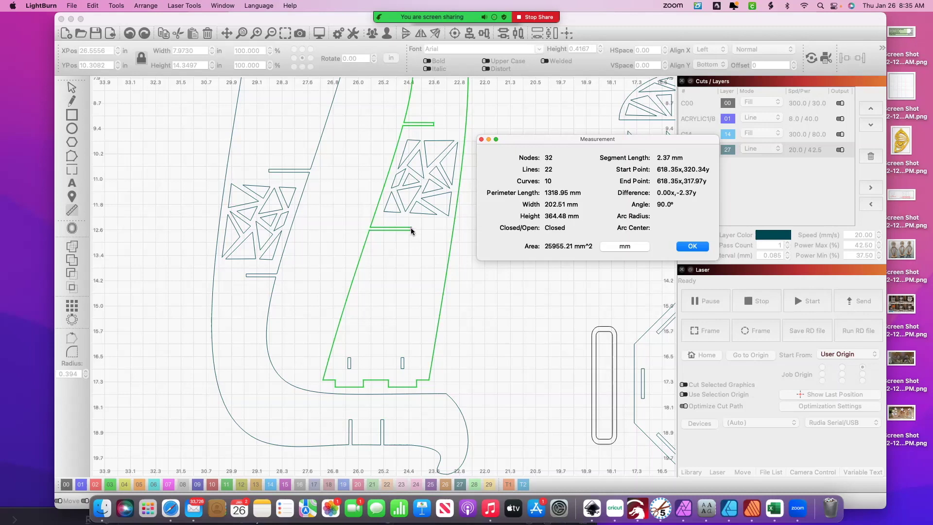
{"action": "mouse_move", "coordinate": [433, 128]}
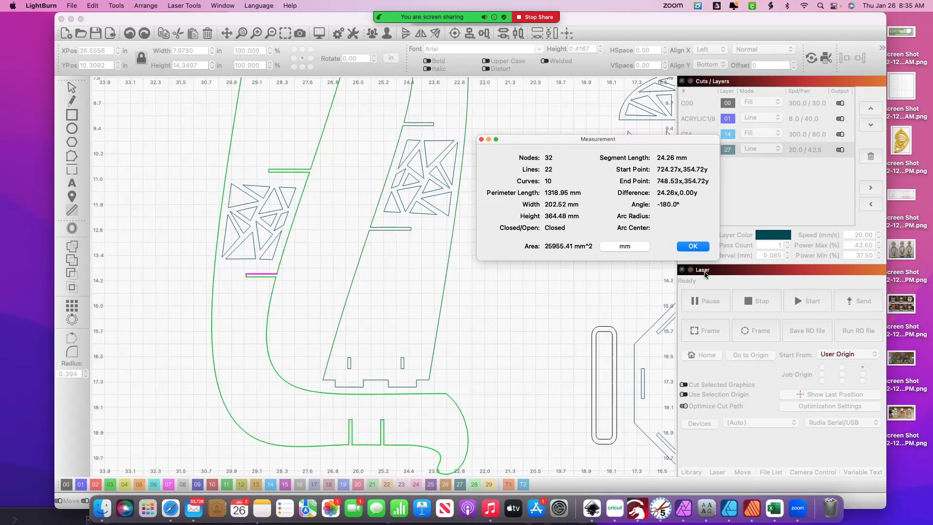
{"action": "left_click", "coordinate": [693, 246]}
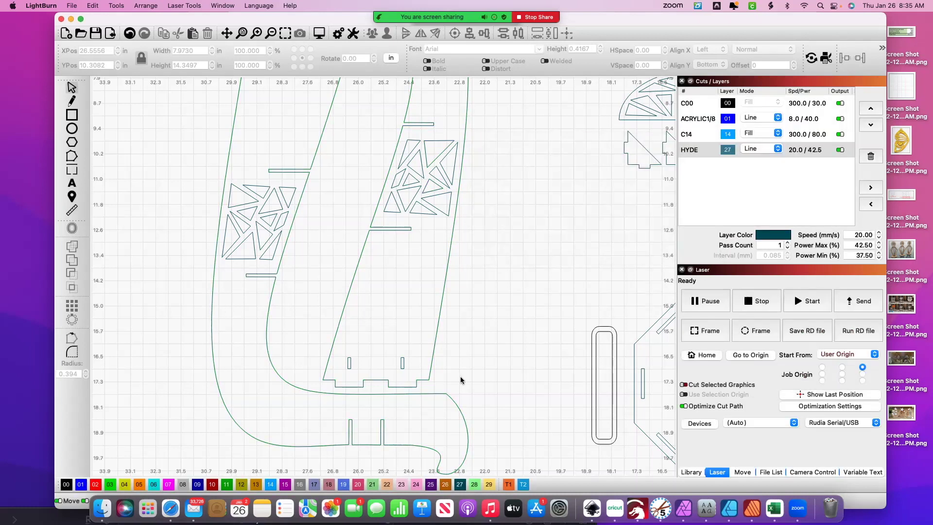
{"action": "scroll", "coordinate": [461, 380], "scroll_direction": "down", "scroll_amount": 5}
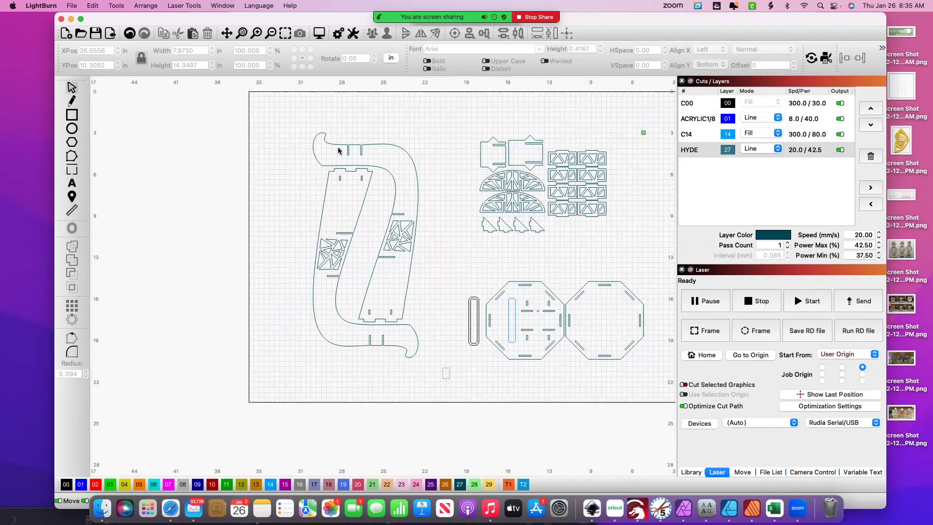
{"action": "left_click", "coordinate": [339, 151]}
{"action": "left_click", "coordinate": [145, 5]}
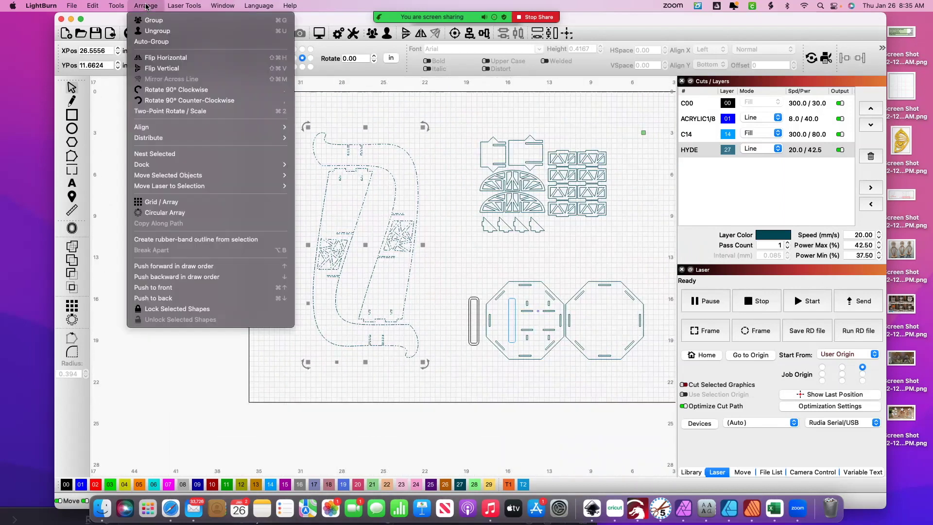
{"action": "mouse_move", "coordinate": [117, 6]}
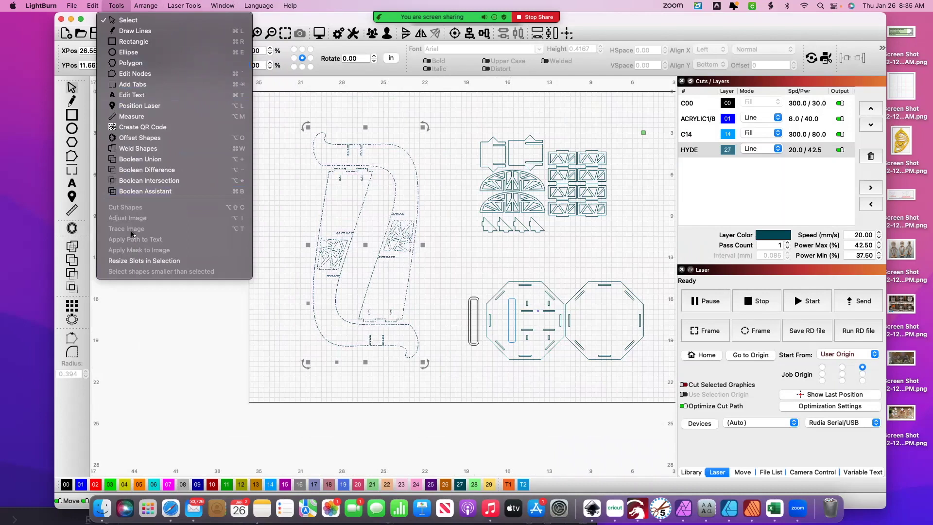
{"action": "left_click", "coordinate": [136, 261]}
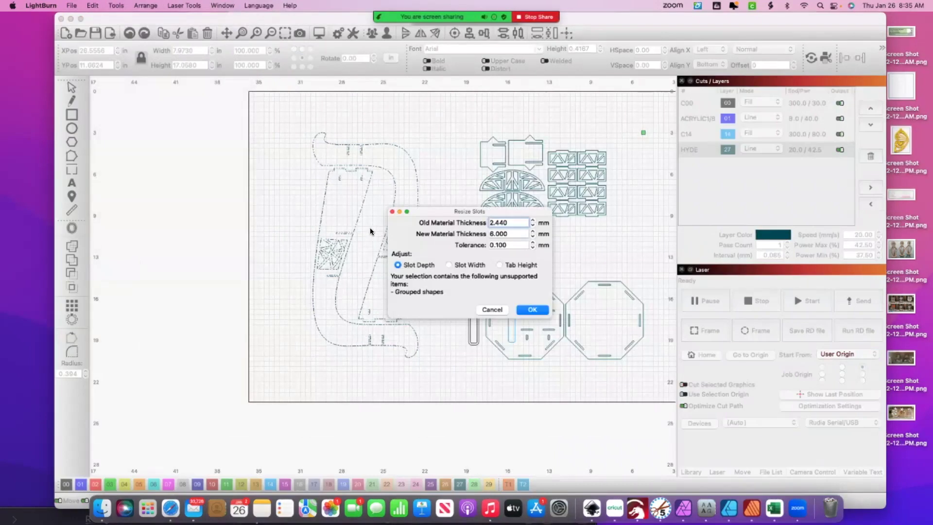
{"action": "left_click_drag", "start_coordinate": [436, 212], "coordinate": [471, 135]}
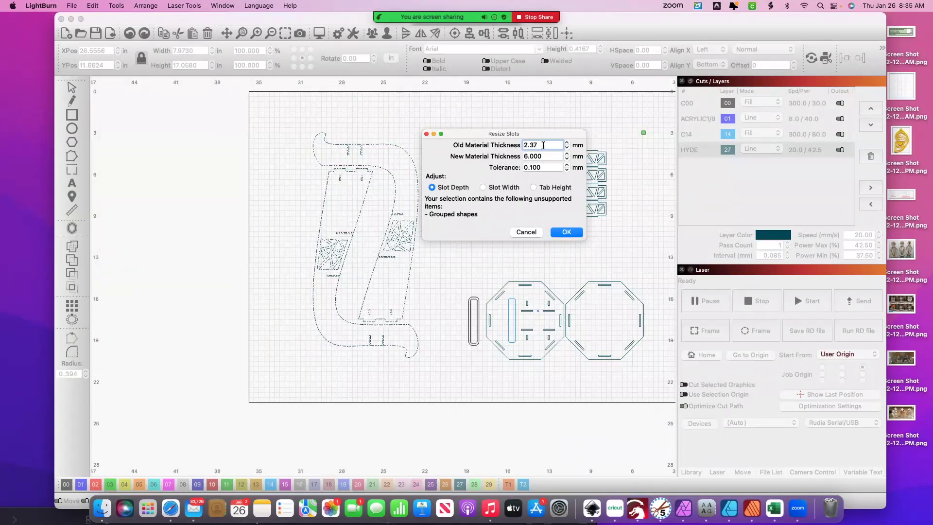
{"action": "left_click", "coordinate": [545, 157]}
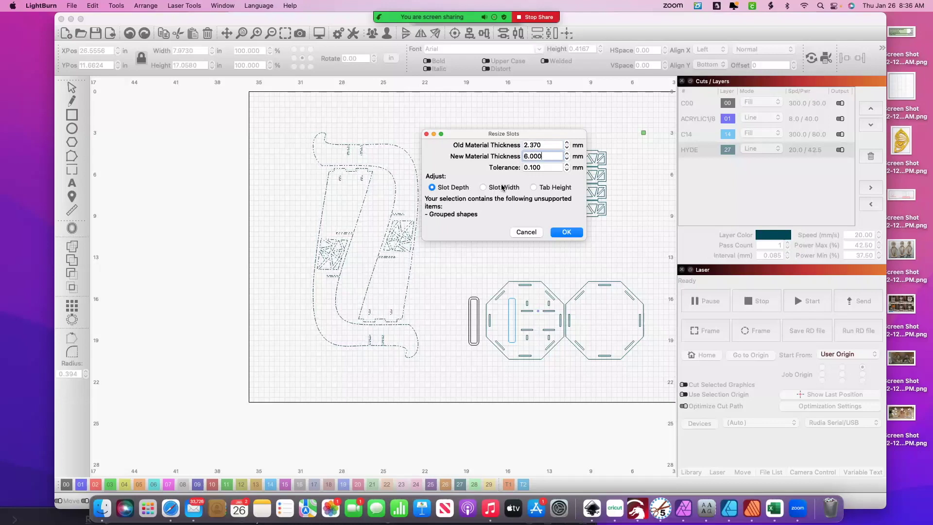
{"action": "left_click", "coordinate": [483, 187]}
{"action": "left_click", "coordinate": [526, 231]}
- Select the S-shaped part and ungroup it
{"action": "left_click", "coordinate": [435, 374]}
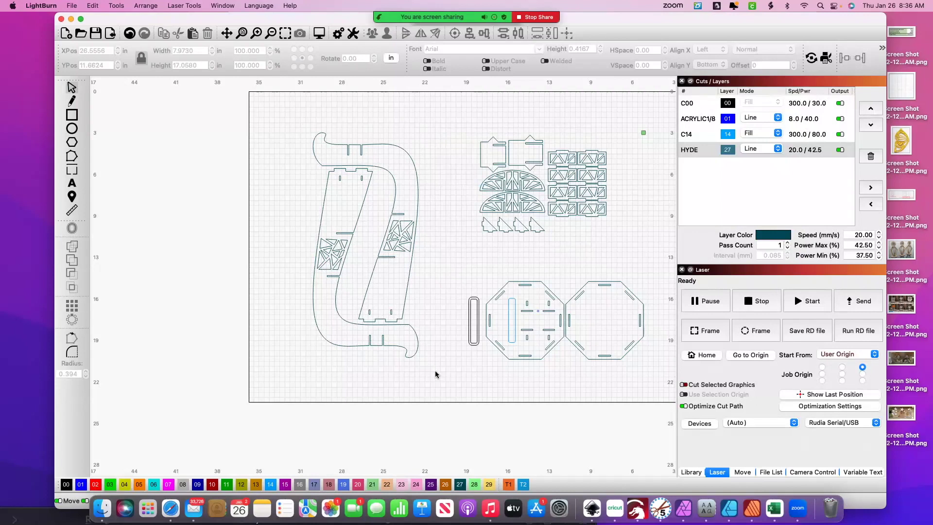
{"action": "left_click", "coordinate": [360, 154]}
{"action": "left_click", "coordinate": [146, 5]}
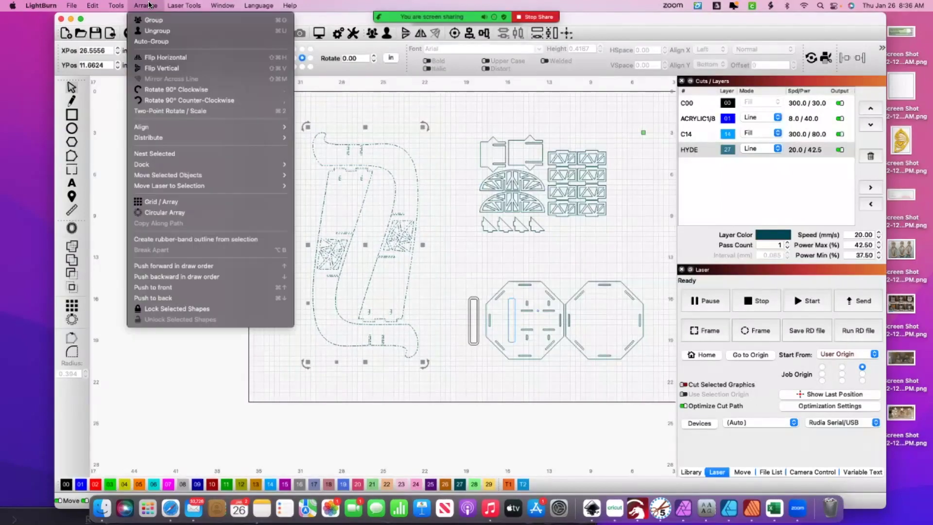
{"action": "left_click", "coordinate": [154, 33]}
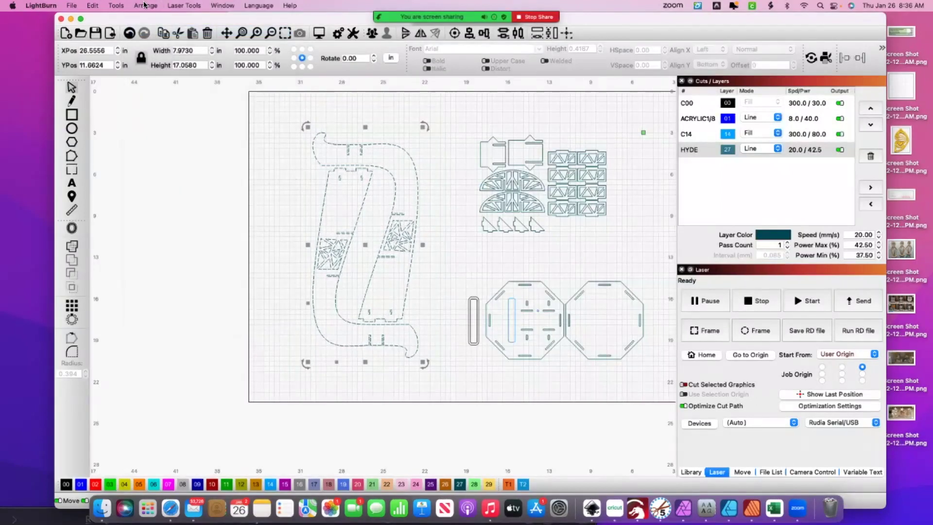
- Resize the S-shaped part's slot widths from 2.370 mm to 6.000 mm with Resize Slots in Selection
{"action": "left_click", "coordinate": [119, 6]}
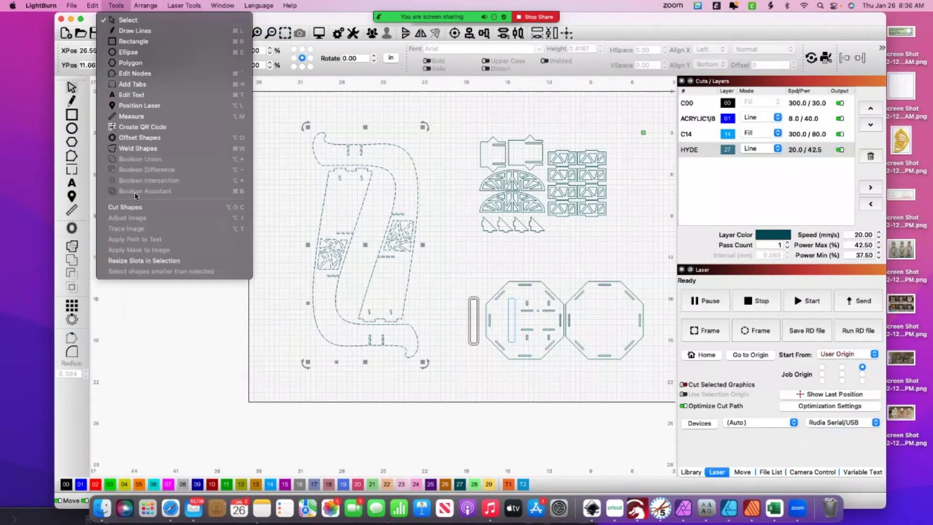
{"action": "left_click", "coordinate": [144, 261]}
{"action": "left_click_drag", "start_coordinate": [461, 215], "coordinate": [497, 112]}
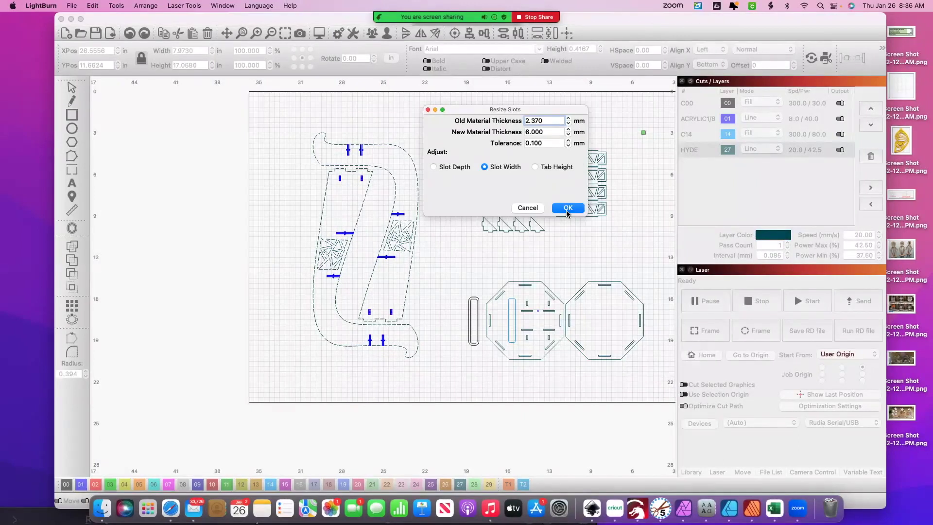
{"action": "left_click", "coordinate": [567, 209]}
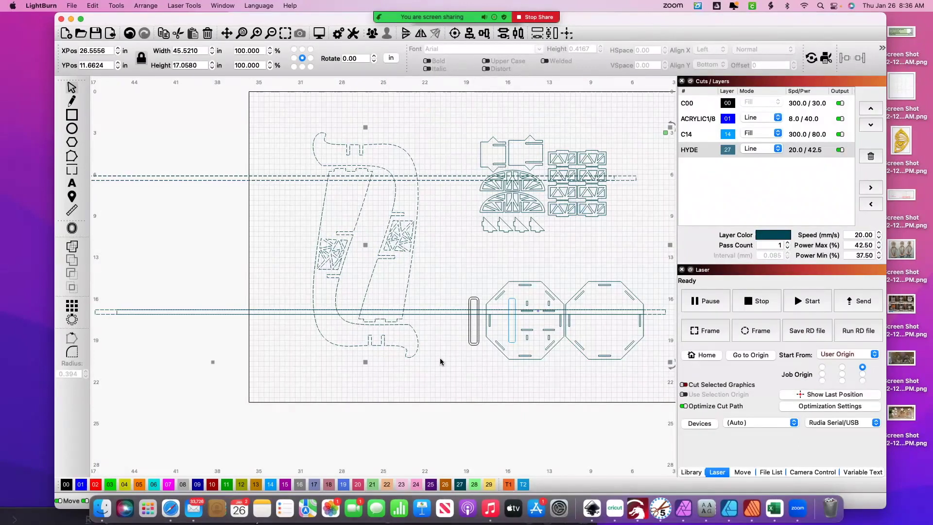
- Delete the four long stray horizontal lines, then select the whole S-shaped part
{"action": "left_click_drag", "start_coordinate": [449, 178], "coordinate": [443, 219]}
{"action": "key", "text": "Delete"}
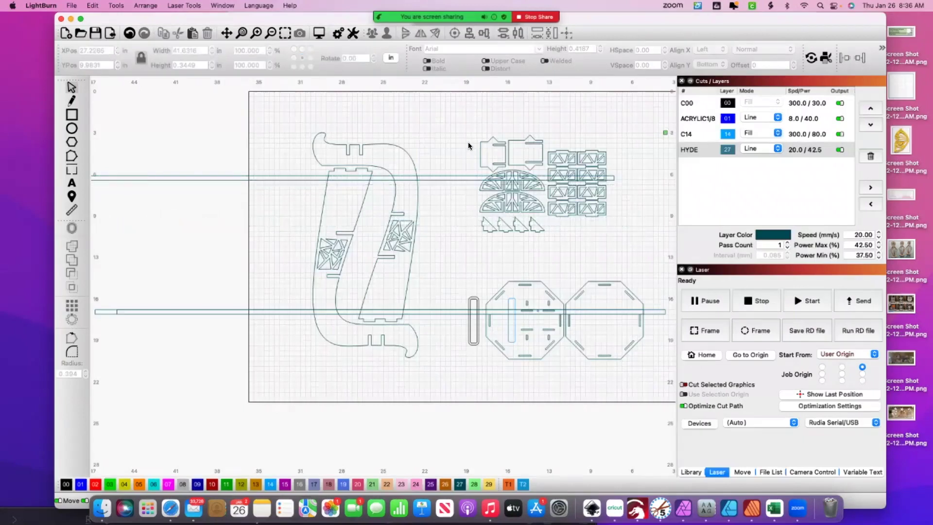
{"action": "left_click", "coordinate": [466, 177]}
{"action": "key", "text": "Delete"}
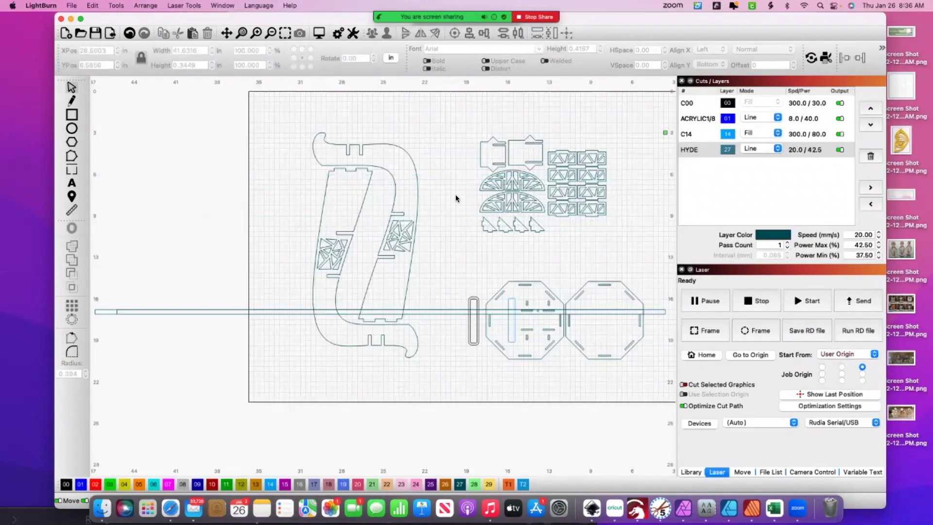
{"action": "left_click", "coordinate": [434, 313]}
{"action": "key", "text": "Delete"}
{"action": "left_click", "coordinate": [434, 313]}
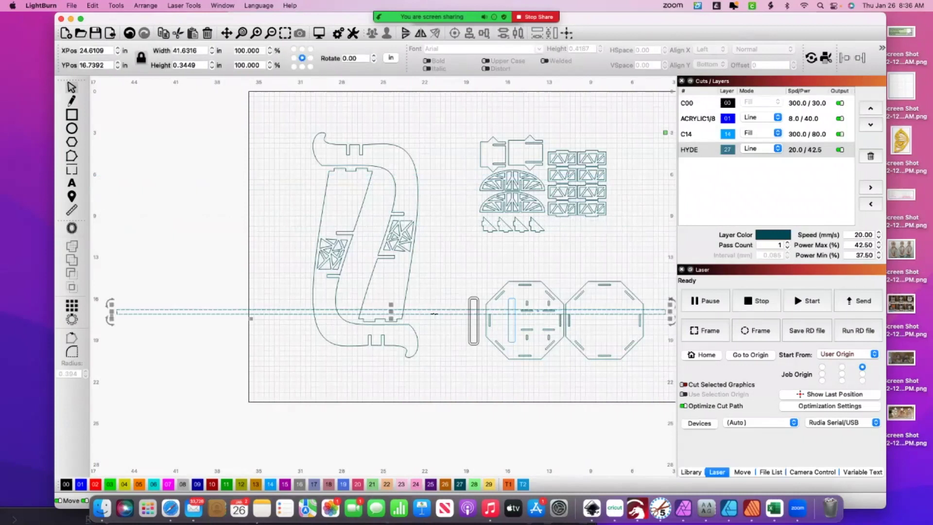
{"action": "key", "text": "Delete"}
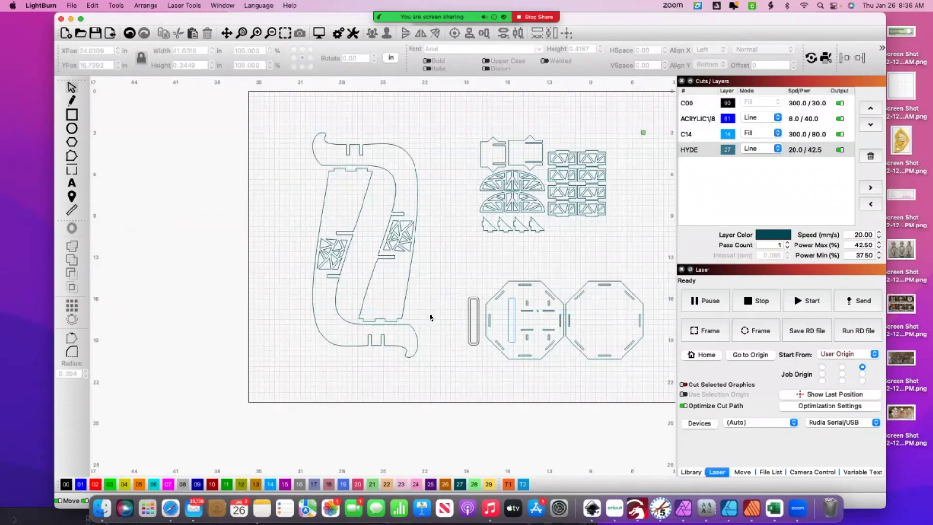
{"action": "left_click_drag", "start_coordinate": [434, 368], "coordinate": [284, 102]}
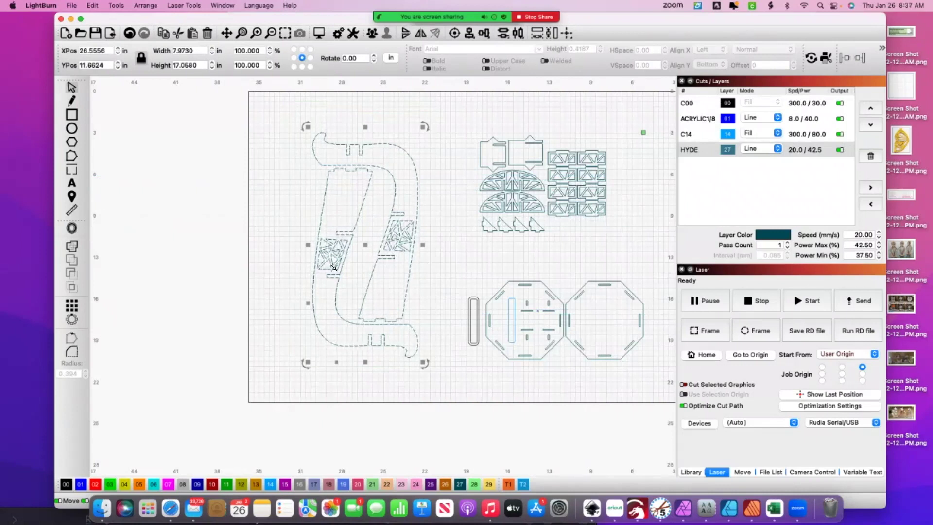
- Deselect the S-shaped part, then marquee-select the whole part again
{"action": "left_click", "coordinate": [452, 277]}
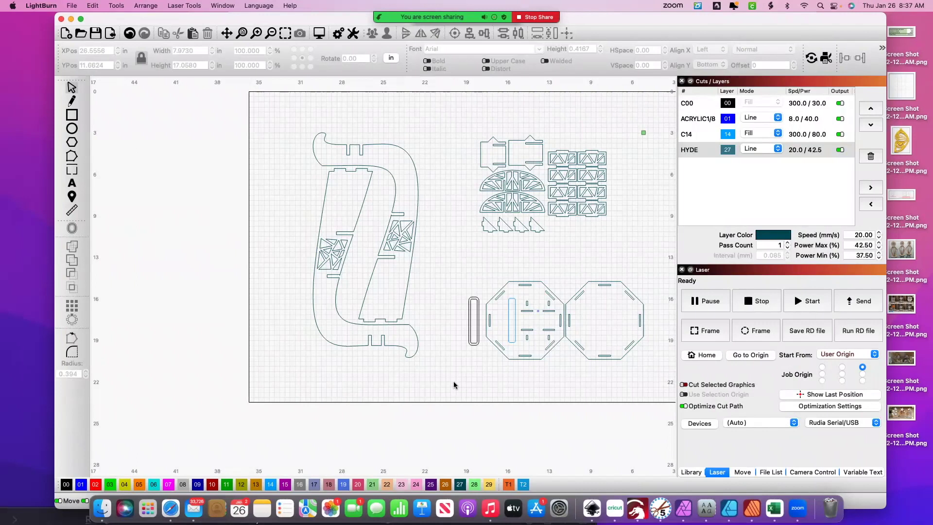
{"action": "left_click_drag", "start_coordinate": [454, 385], "coordinate": [264, 99]}
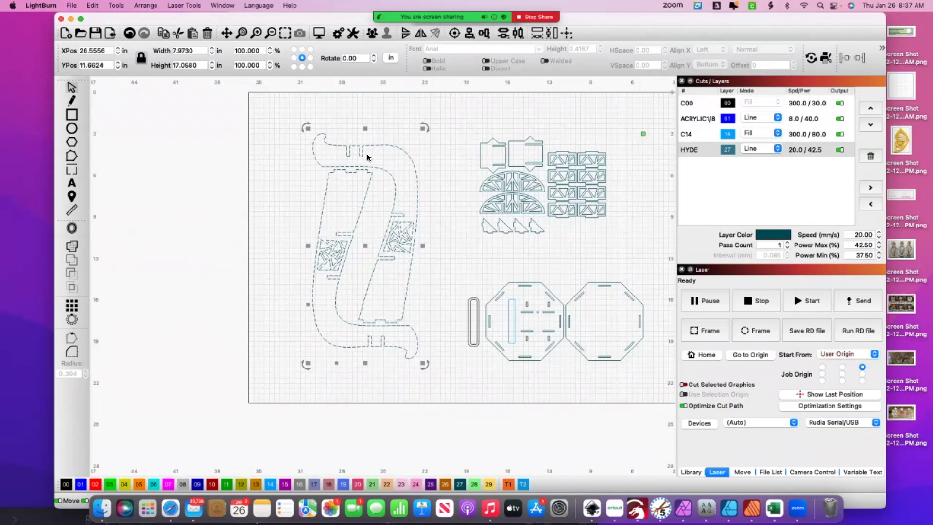
- Zoom in, select the left octagon, and pan the view to show both octagons
{"action": "scroll", "coordinate": [357, 157], "scroll_direction": "up", "scroll_amount": 1}
{"action": "scroll", "coordinate": [357, 156], "scroll_direction": "up", "scroll_amount": 1}
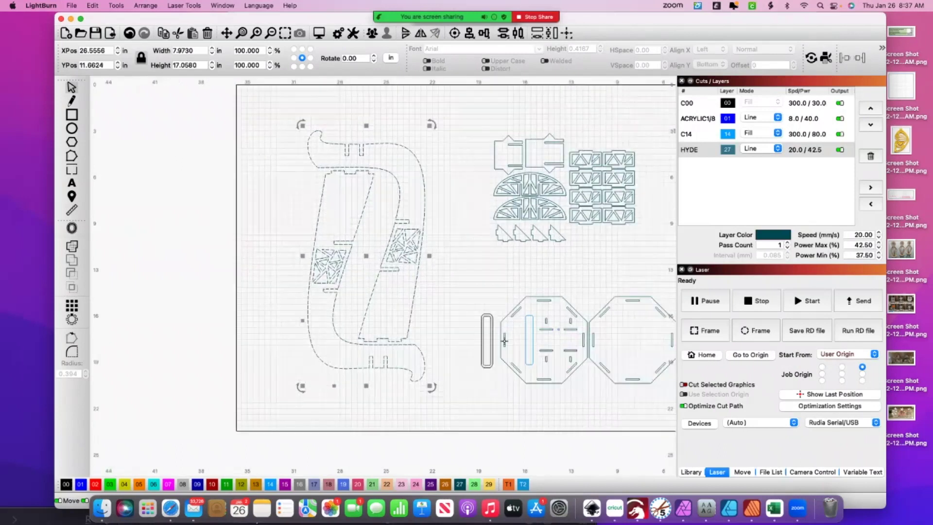
{"action": "left_click", "coordinate": [529, 406]}
{"action": "left_click_drag", "start_coordinate": [530, 405], "coordinate": [475, 381]}
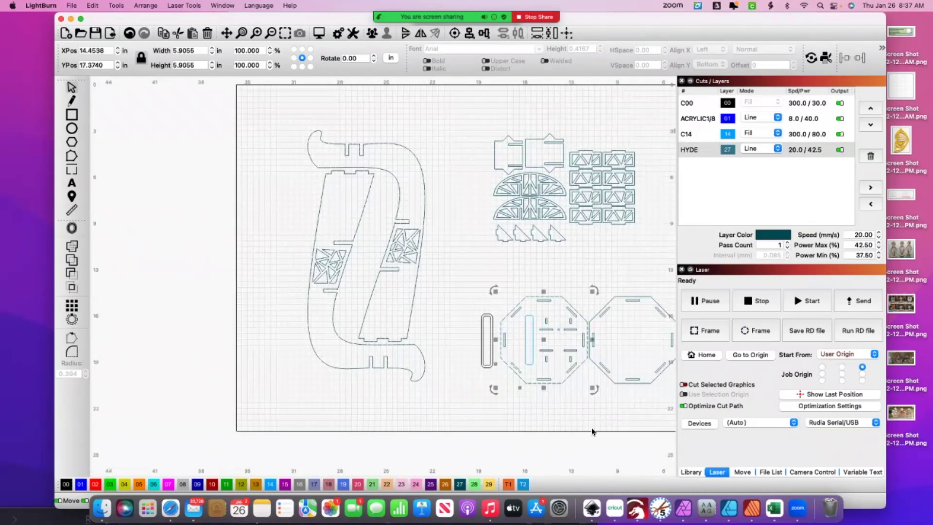
{"action": "key", "text": "space"}
{"action": "left_click_drag", "start_coordinate": [594, 430], "coordinate": [384, 410]}
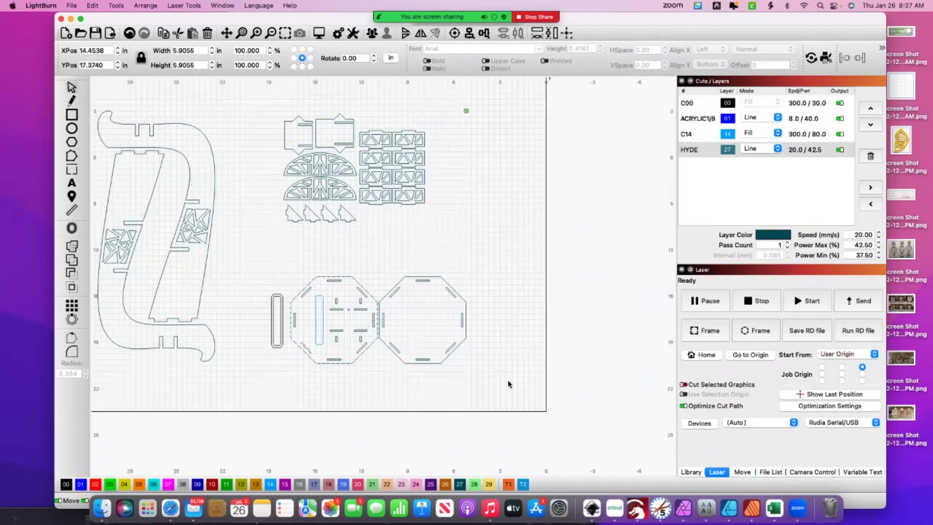
- Select the right octagon and ungroup it
{"action": "left_click_drag", "start_coordinate": [505, 382], "coordinate": [376, 257]}
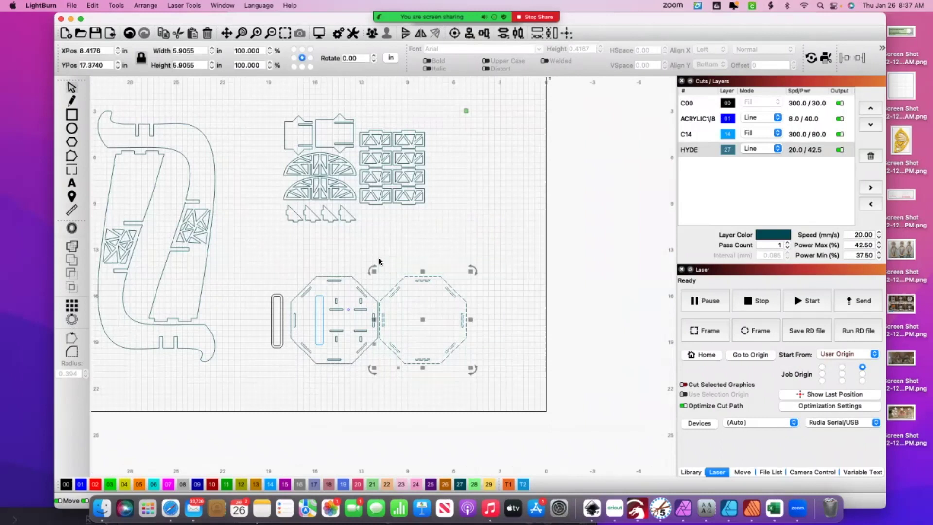
{"action": "left_click", "coordinate": [146, 5]}
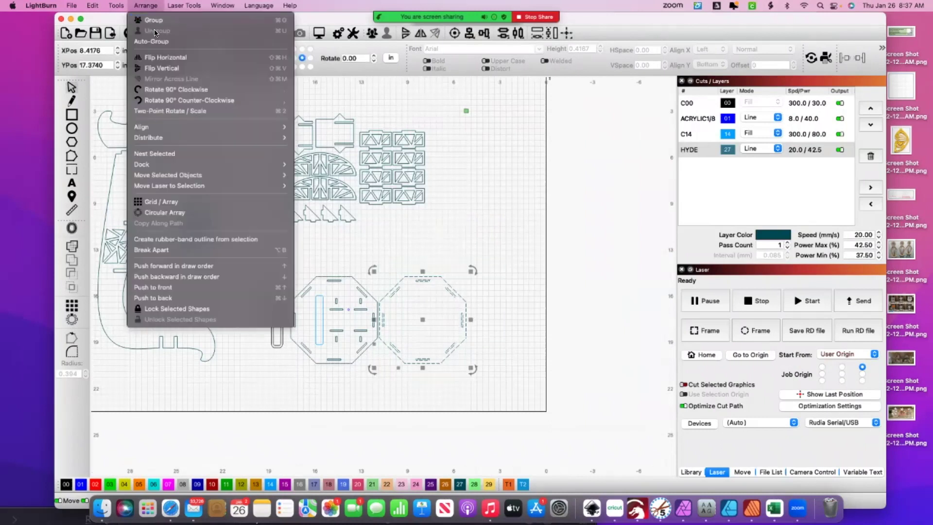
{"action": "left_click", "coordinate": [189, 68]}
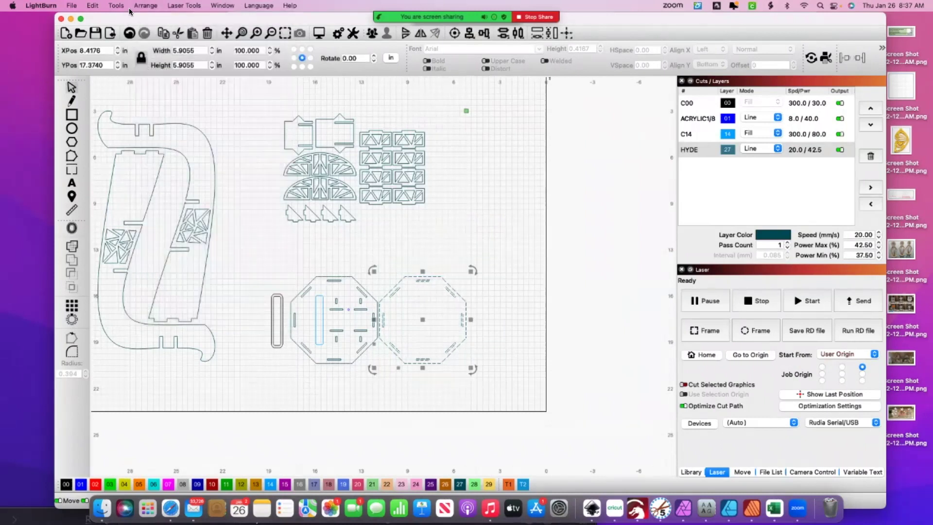
{"action": "left_click", "coordinate": [121, 7]}
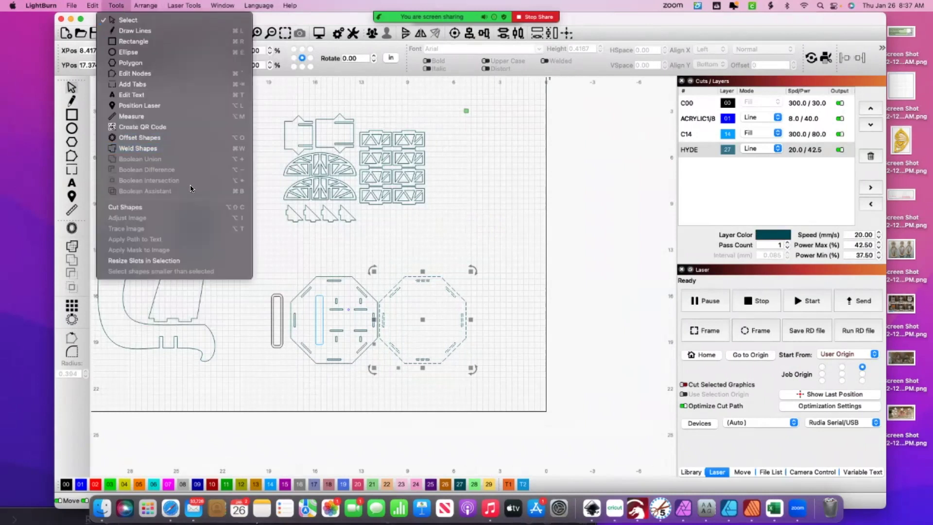
- Resize the right octagon's slot widths from 2.370 mm to 6.000 mm using Slot Width mode
{"action": "left_click", "coordinate": [173, 266]}
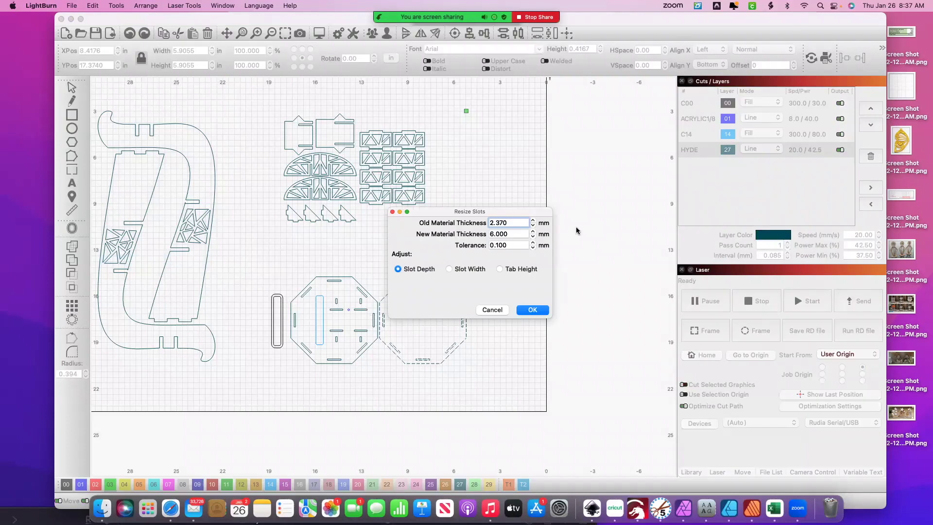
{"action": "left_click_drag", "start_coordinate": [514, 213], "coordinate": [615, 211]}
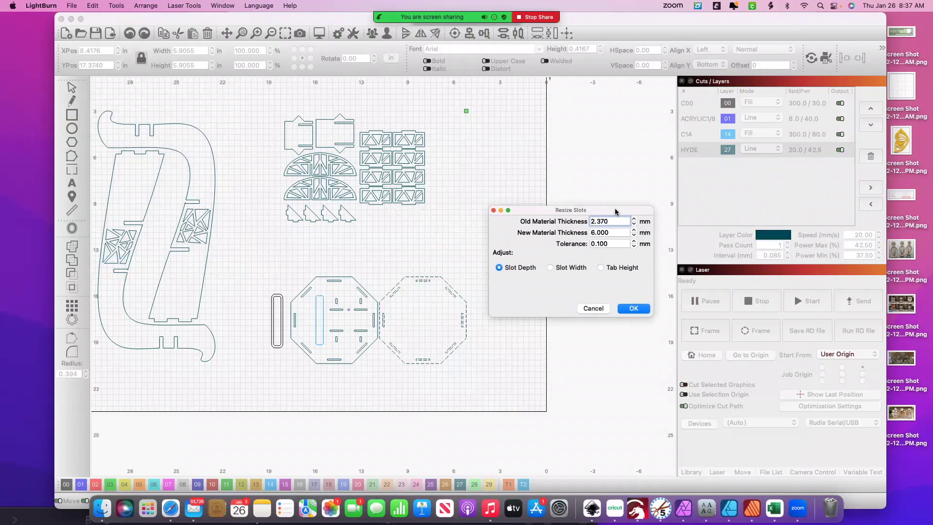
{"action": "left_click", "coordinate": [551, 267]}
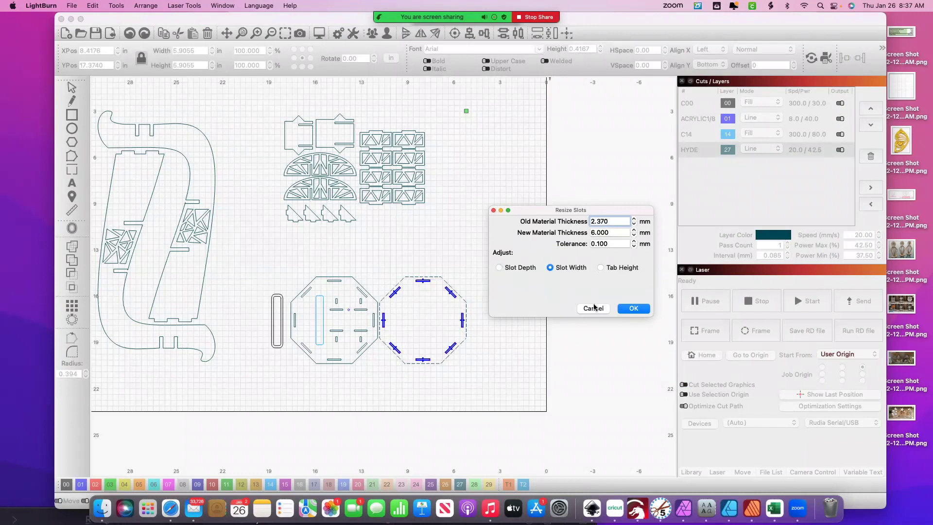
{"action": "left_click", "coordinate": [629, 309]}
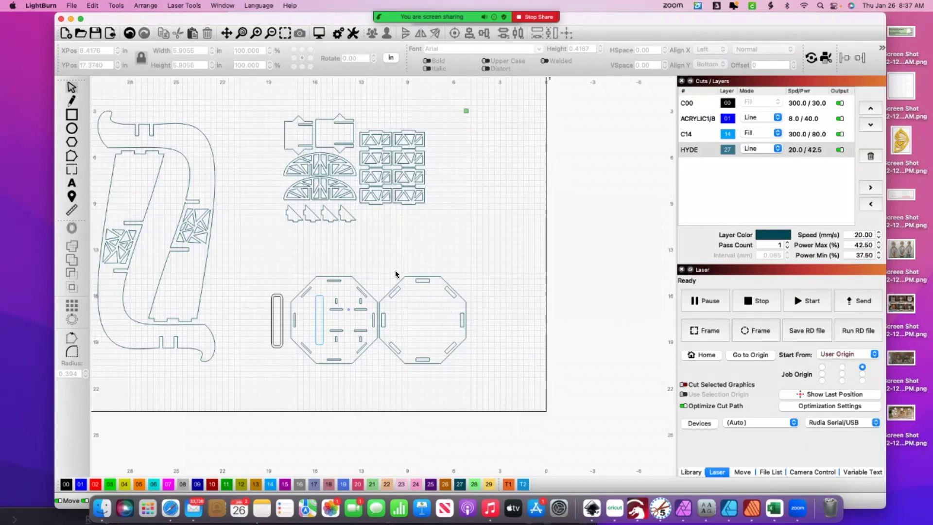
- Switch the selection from the right octagon to the whole left octagon piece
{"action": "left_click_drag", "start_coordinate": [372, 254], "coordinate": [491, 386]}
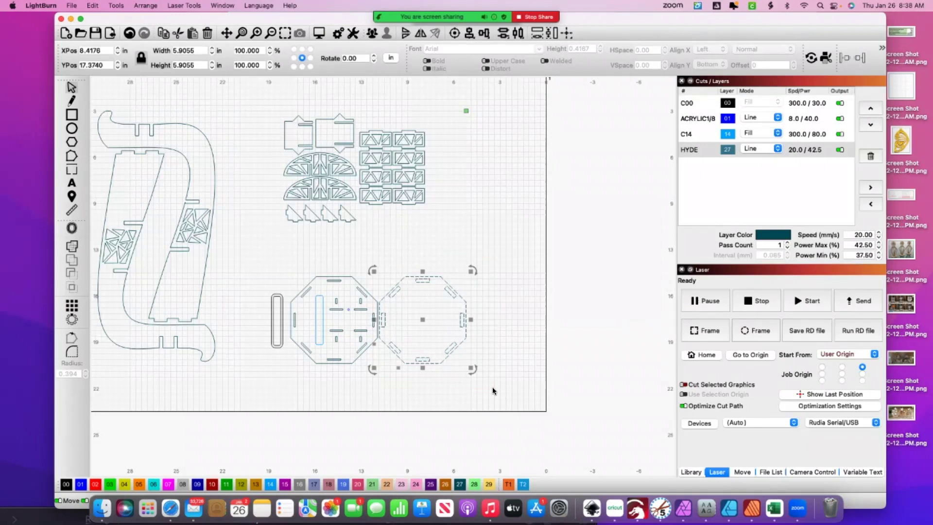
{"action": "left_click", "coordinate": [409, 377]}
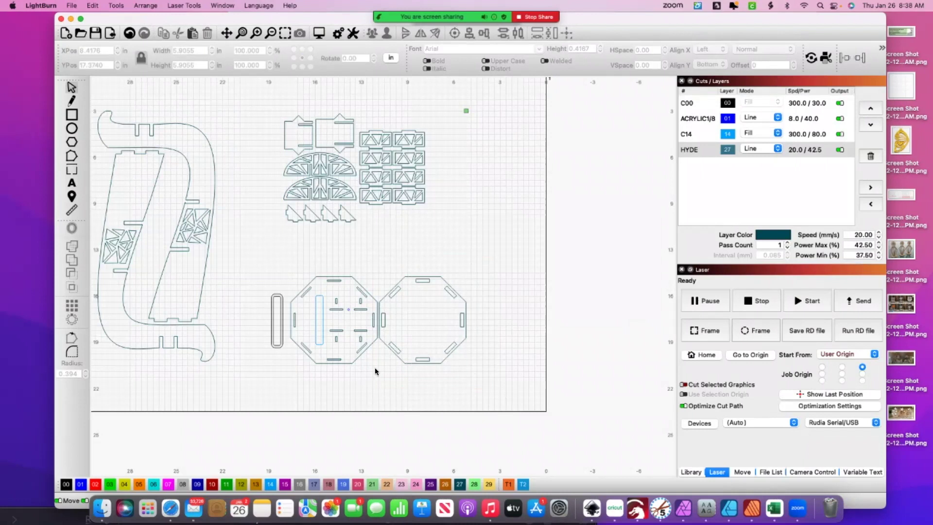
{"action": "left_click", "coordinate": [359, 309]}
{"action": "left_click", "coordinate": [340, 312]}
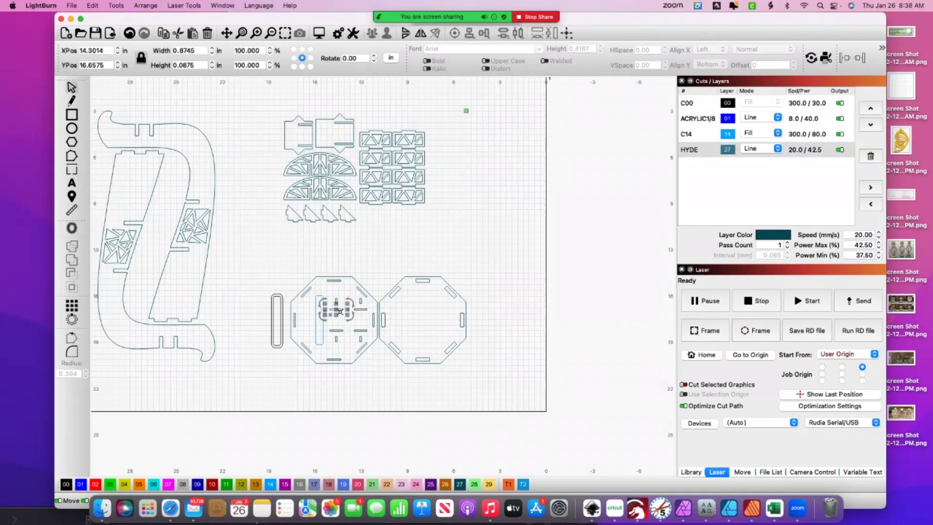
{"action": "left_click_drag", "start_coordinate": [380, 372], "coordinate": [287, 249]}
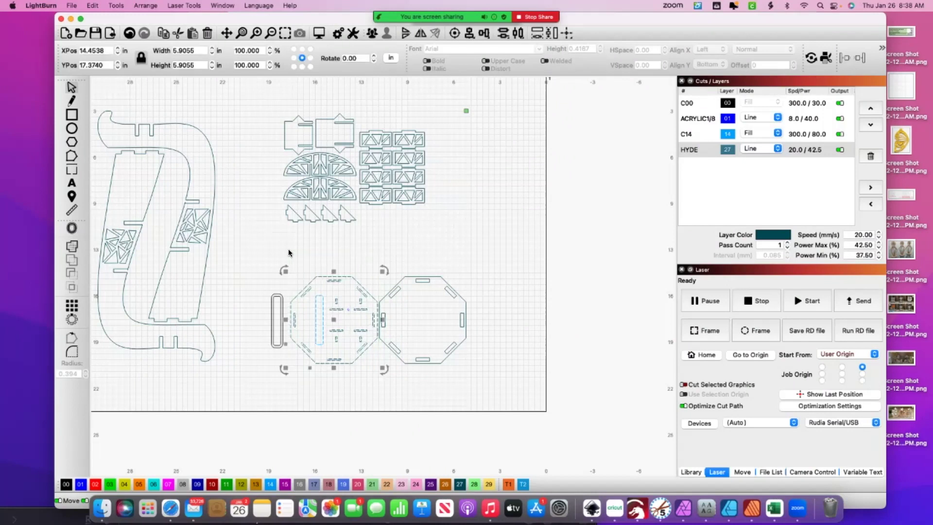
{"action": "left_click", "coordinate": [146, 6]}
{"action": "left_click", "coordinate": [131, 26]}
- Try Resize Slots on the left octagon and cancel the unsupported-shapes warning
{"action": "left_click", "coordinate": [116, 5]}
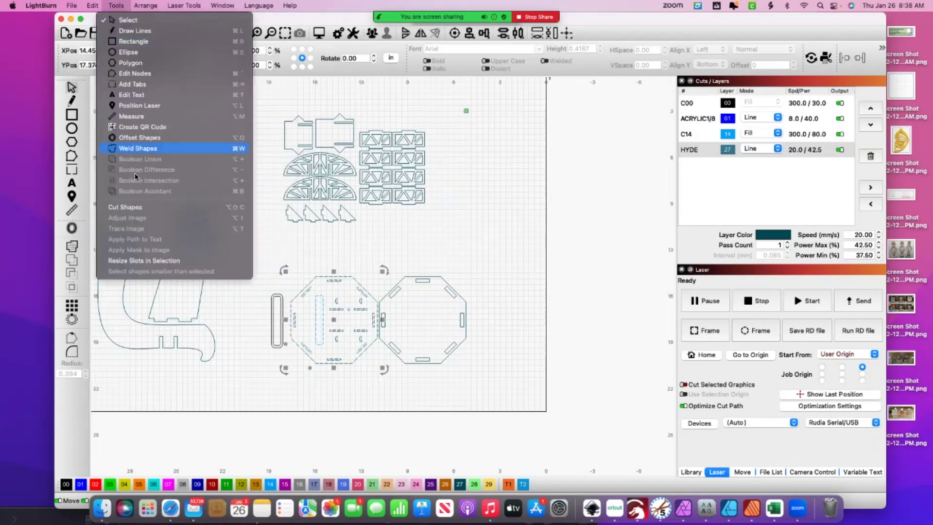
{"action": "left_click", "coordinate": [147, 263]}
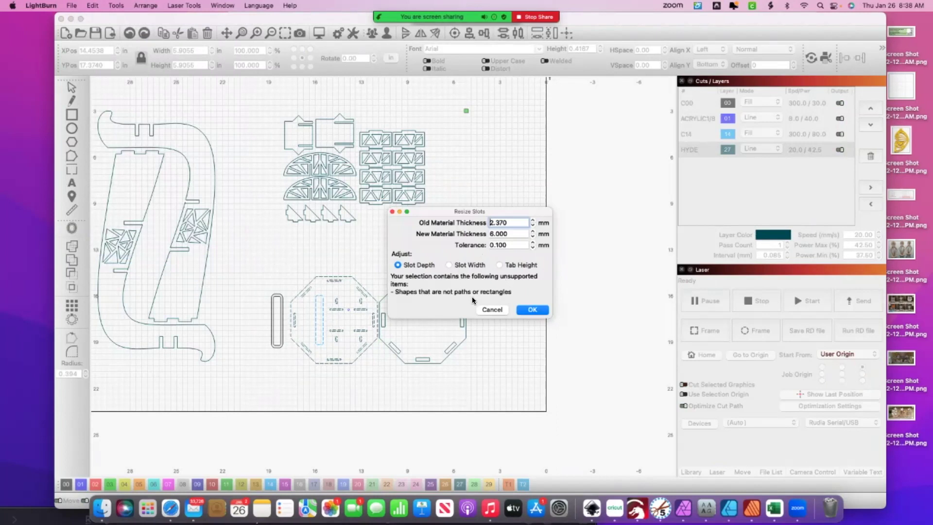
{"action": "left_click", "coordinate": [484, 309]}
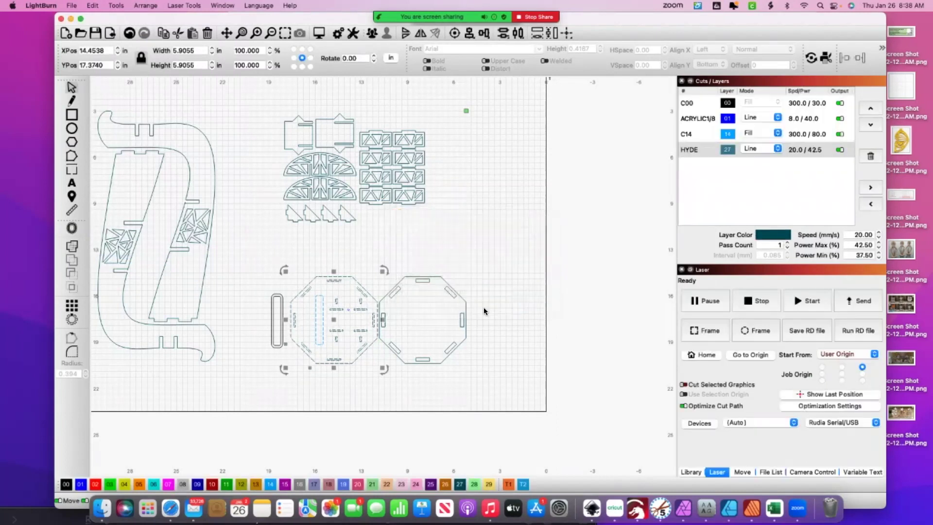
- Convert the left octagon's shapes to paths with Edit > Convert to Path
{"action": "left_click", "coordinate": [123, 7]}
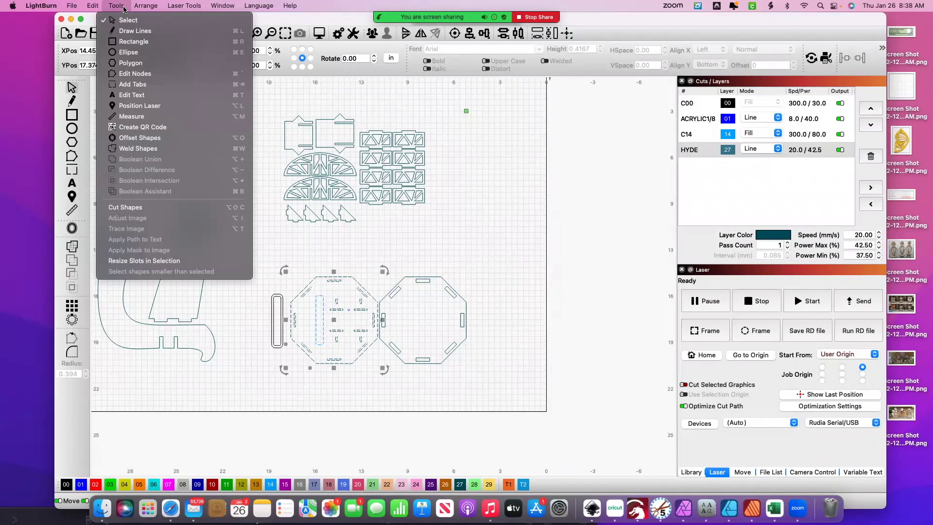
{"action": "mouse_move", "coordinate": [145, 5]}
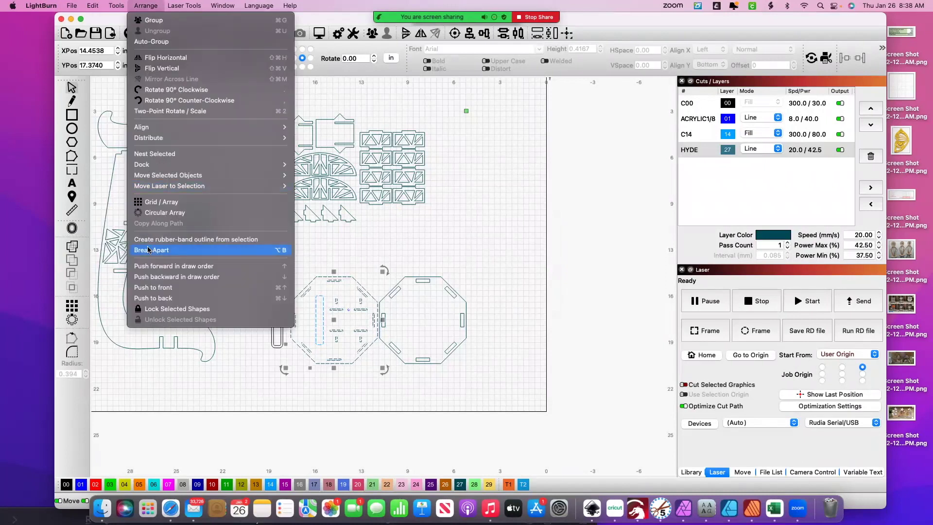
{"action": "mouse_move", "coordinate": [92, 6]}
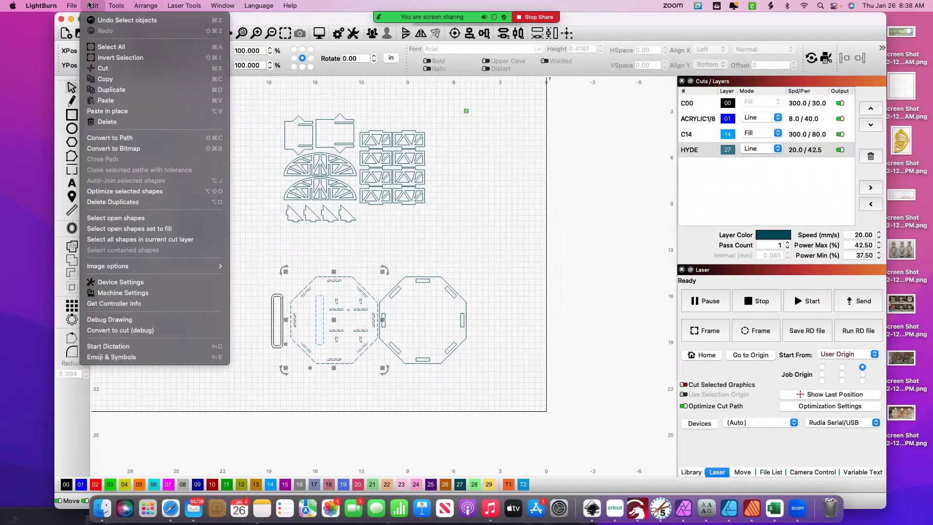
{"action": "left_click", "coordinate": [109, 140]}
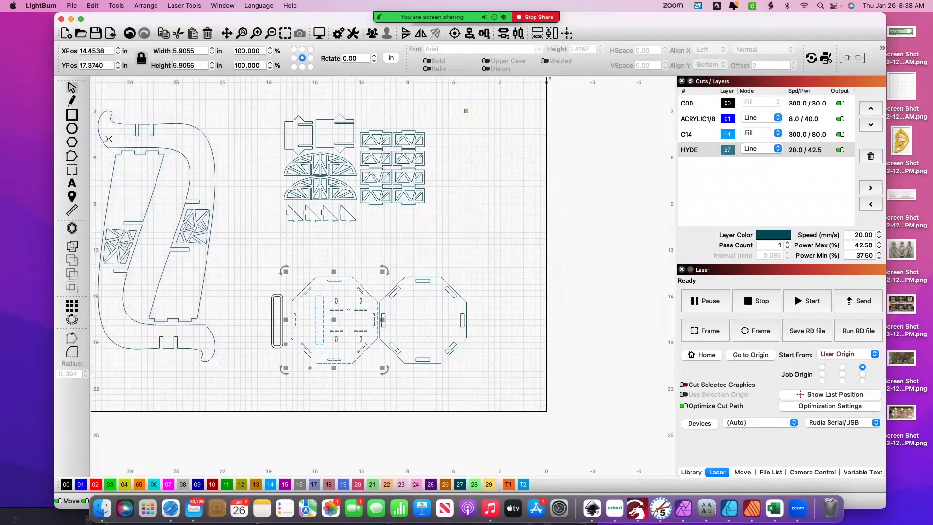
- Open Resize Slots for the left octagon, choose Slot Width, with 2.370 → 6.000 mm
{"action": "left_click", "coordinate": [121, 6]}
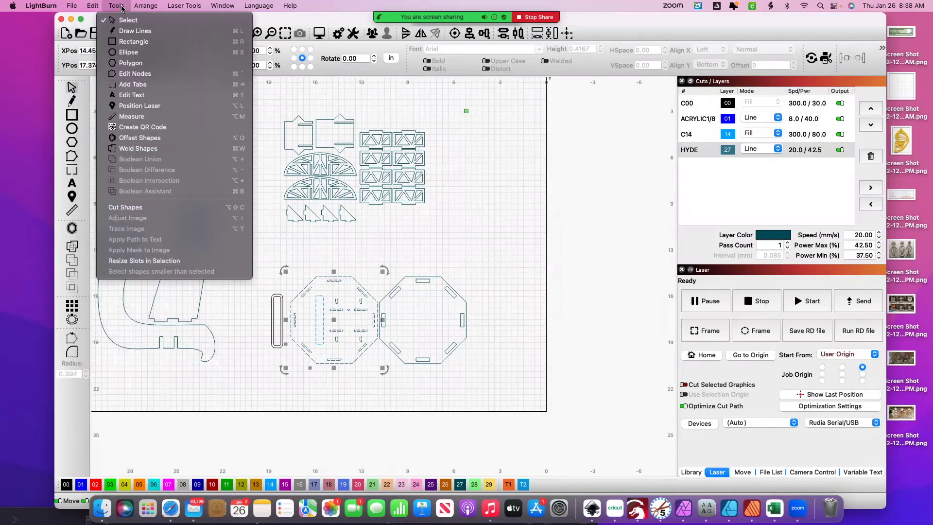
{"action": "left_click", "coordinate": [125, 261]}
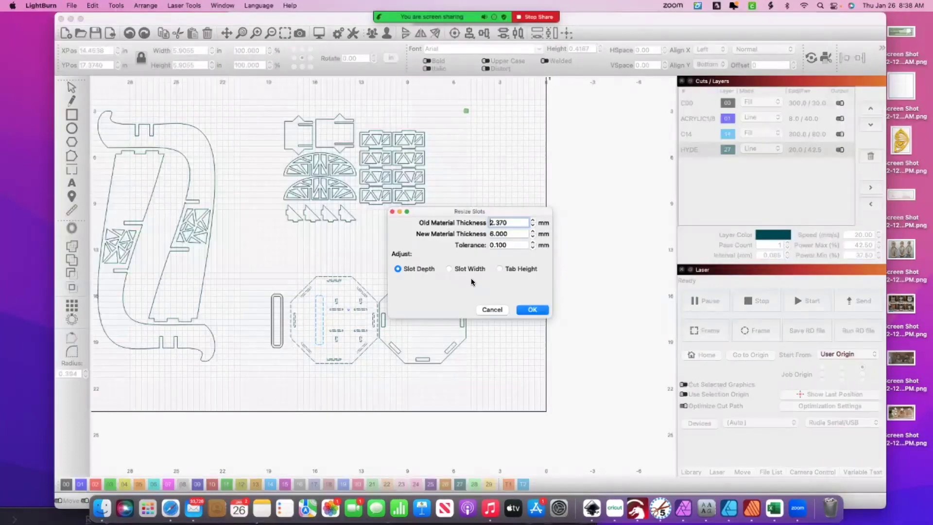
{"action": "left_click", "coordinate": [449, 269]}
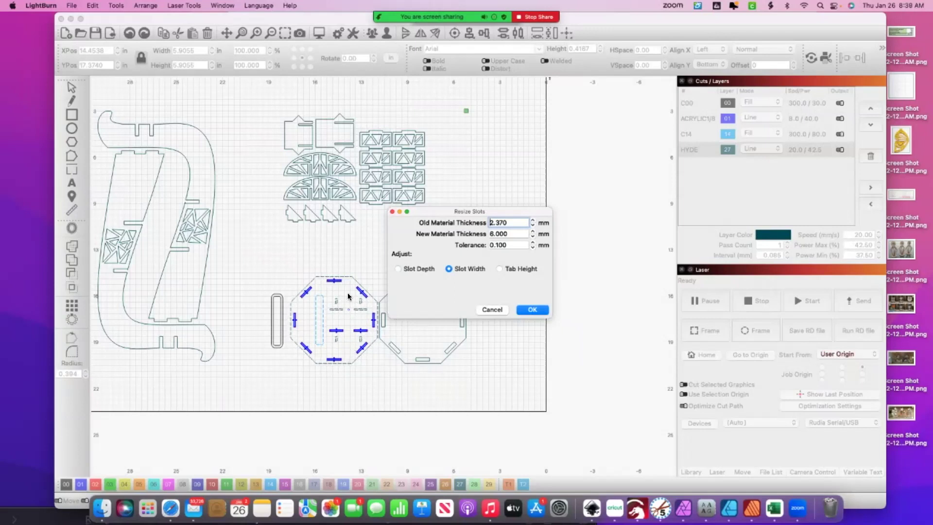
{"action": "left_click_drag", "start_coordinate": [509, 222], "coordinate": [480, 224]}
- Apply the left octagon's slot resize, then open Zoom's More menu with Stop Recording
{"action": "left_click", "coordinate": [533, 310]}
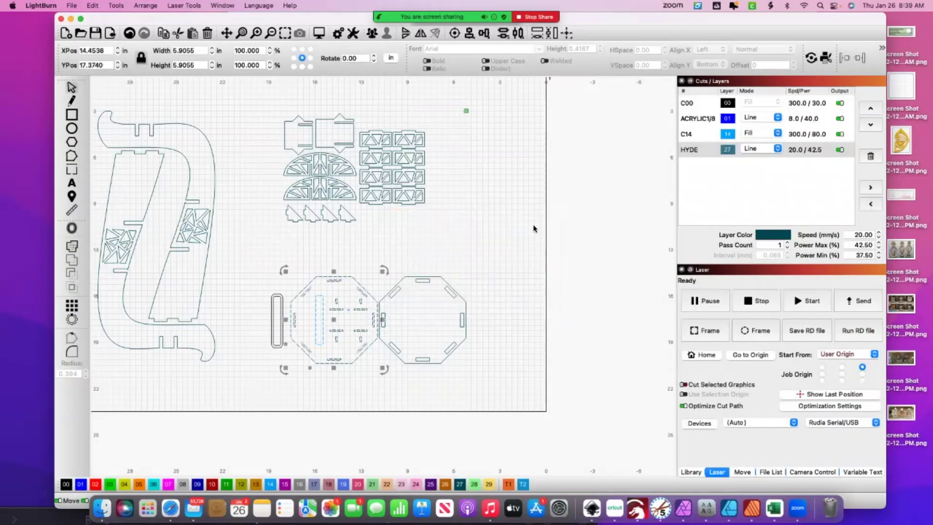
{"action": "mouse_move", "coordinate": [532, 21]}
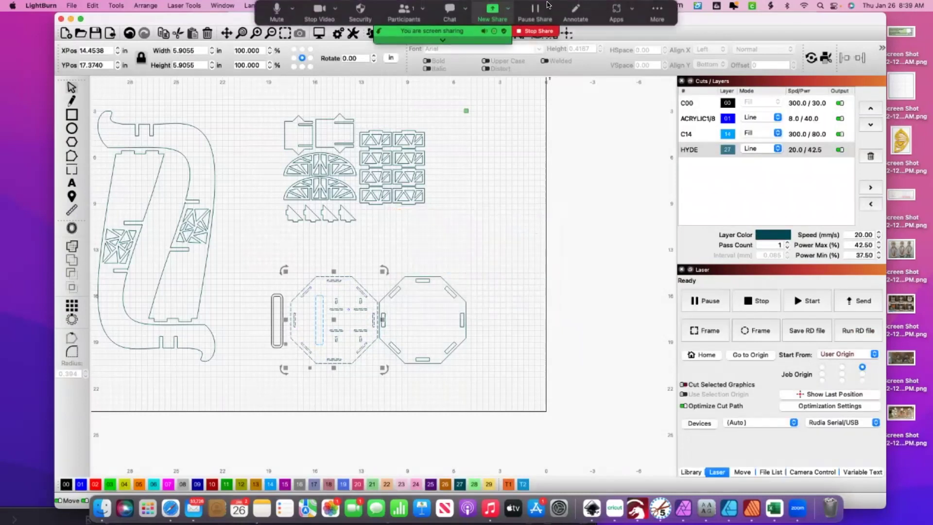
{"action": "left_click", "coordinate": [657, 23]}
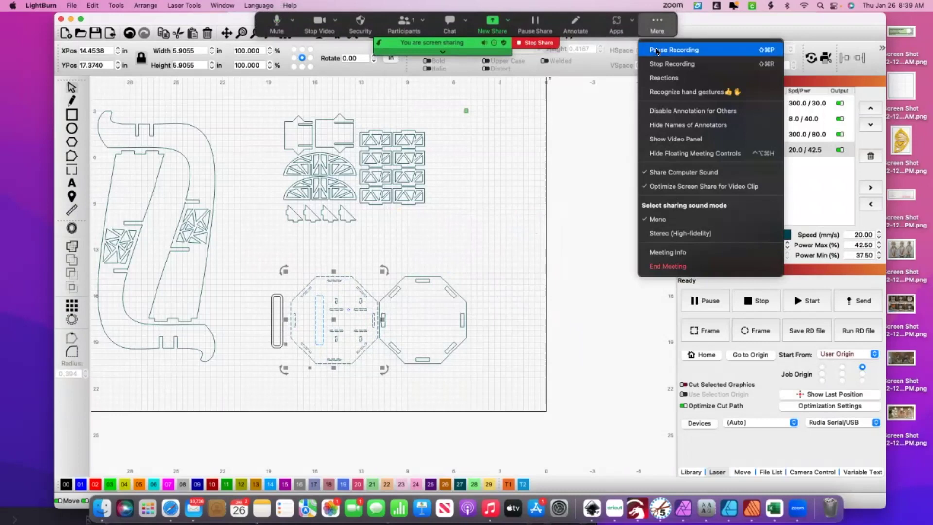